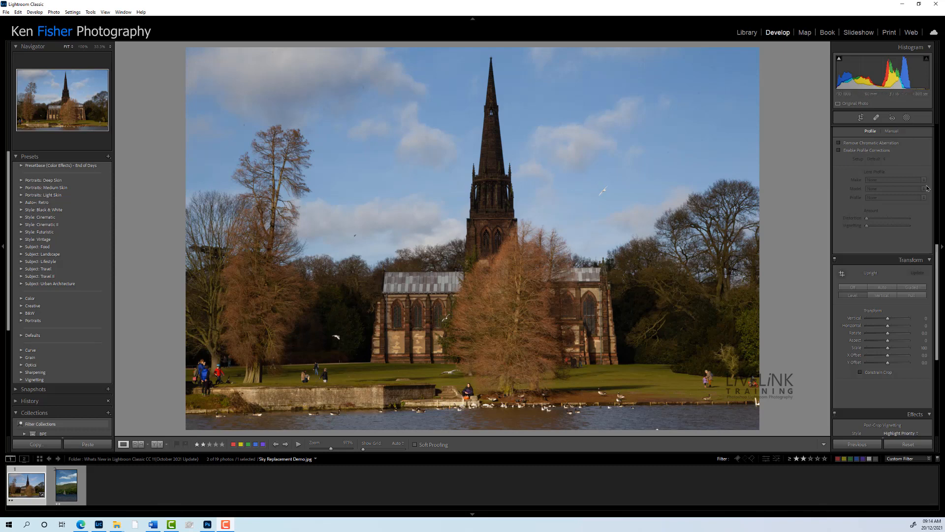
# - Create a brush mask with exposure 1.45 and paint it over the sky to the right of the church spire
pyautogui.moveTo(938, 274); pyautogui.dragTo(937, 138)
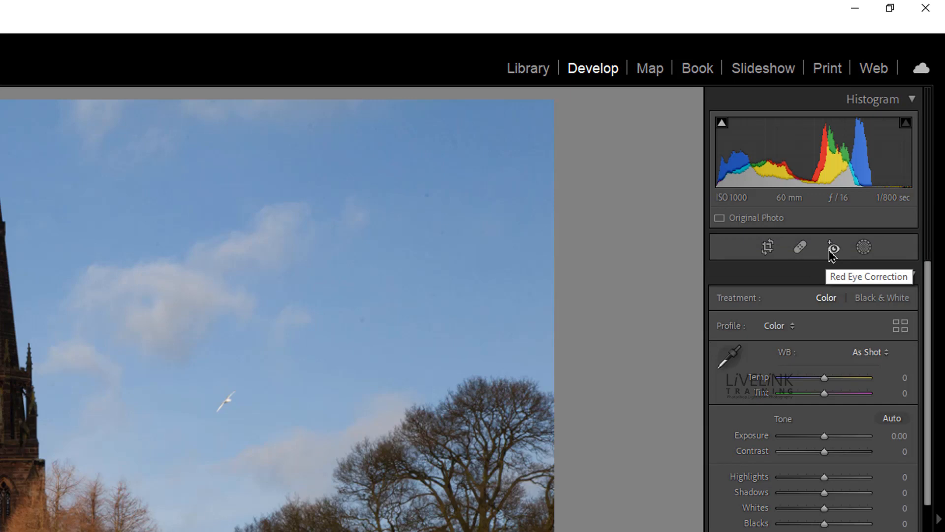
pyautogui.click(865, 247)
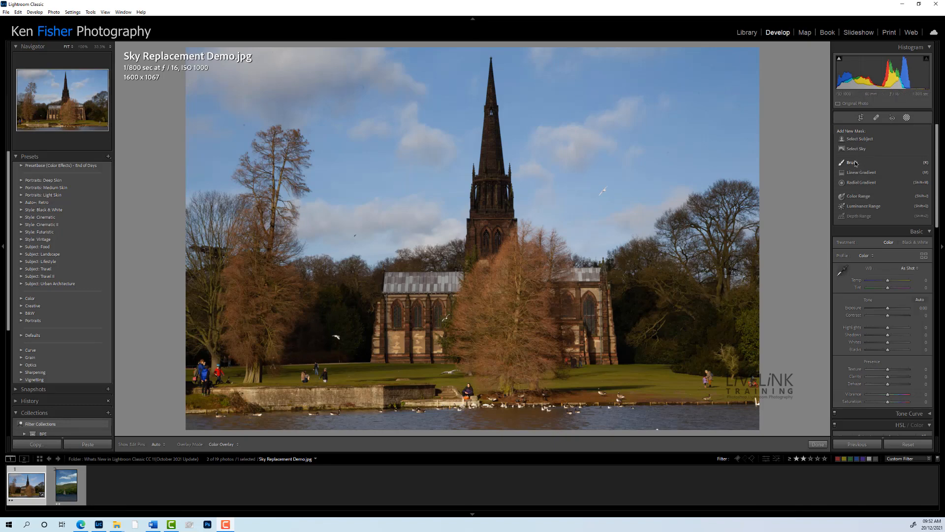
pyautogui.click(854, 162)
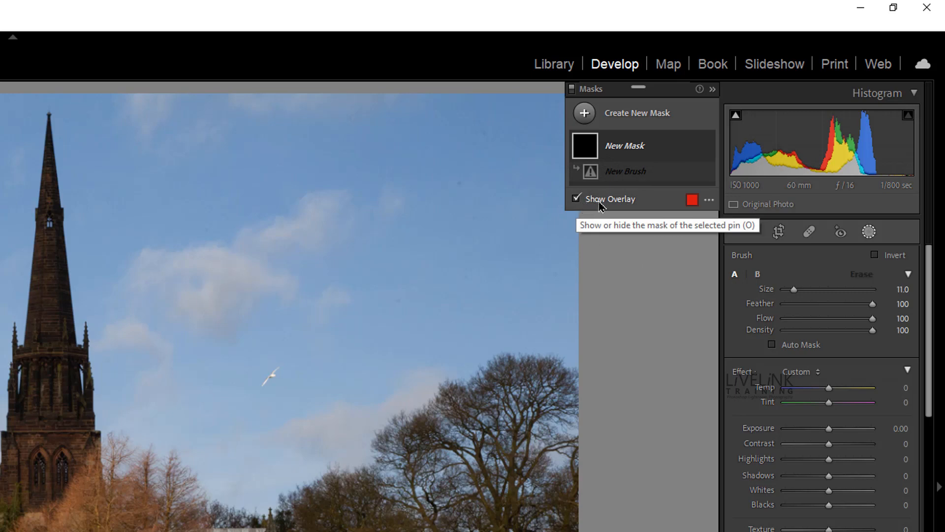
pyautogui.click(709, 206)
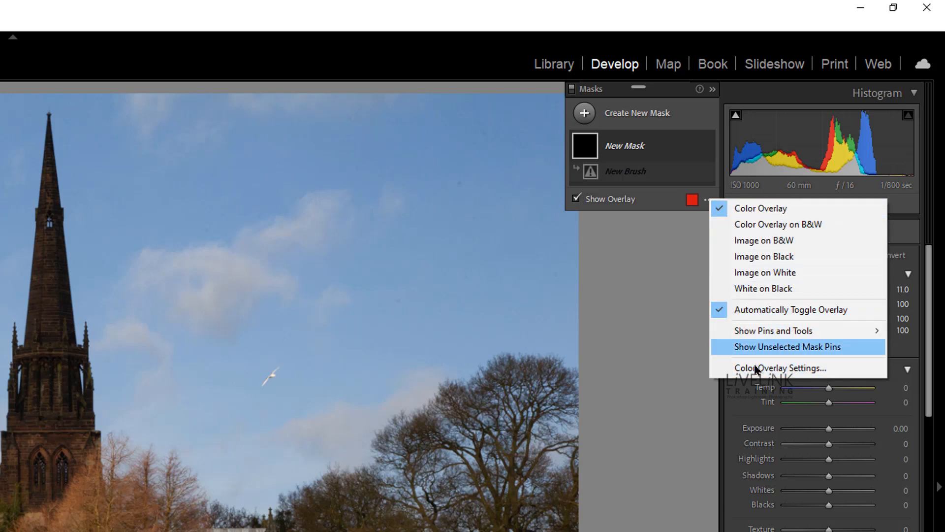
pyautogui.click(667, 203)
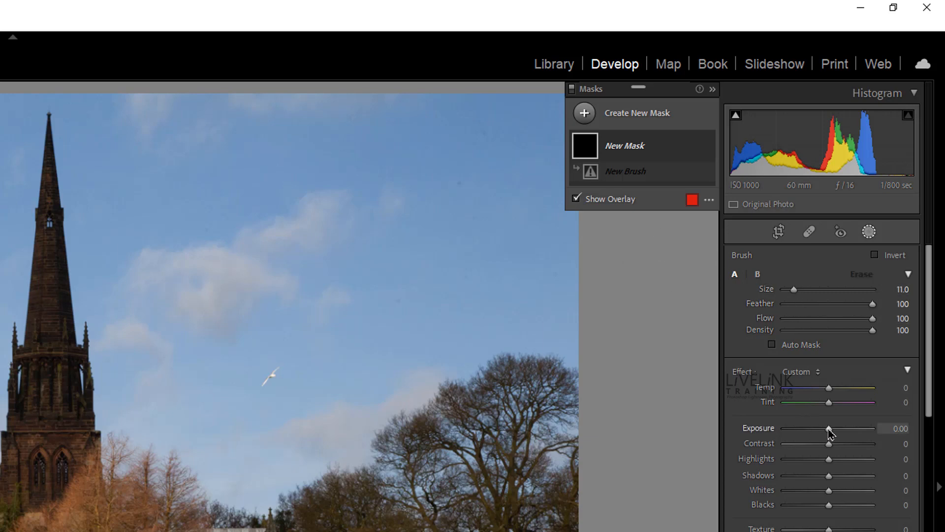
pyautogui.moveTo(830, 430); pyautogui.dragTo(845, 431)
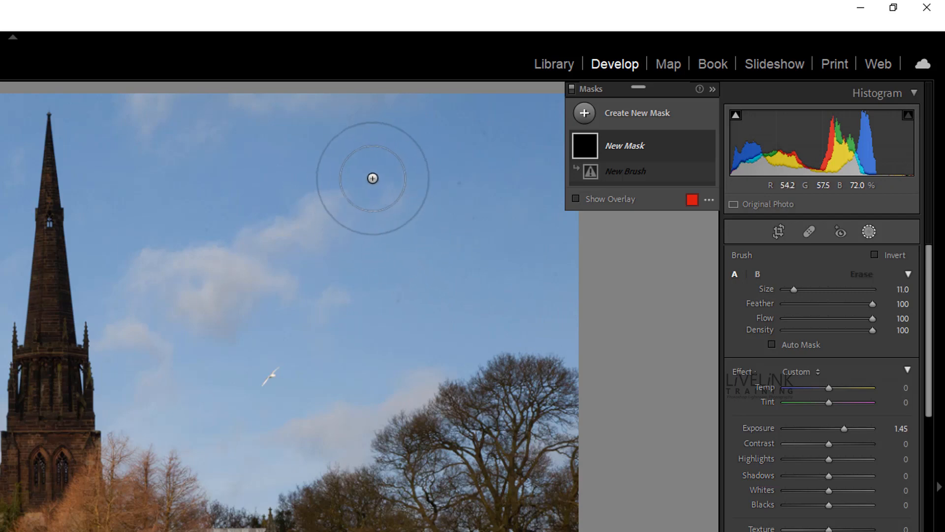
pyautogui.moveTo(427, 162)
pyautogui.mouseDown()
pyautogui.moveTo(326, 200)
pyautogui.moveTo(401, 211)
pyautogui.moveTo(400, 128)
pyautogui.moveTo(279, 269)
pyautogui.mouseUp()
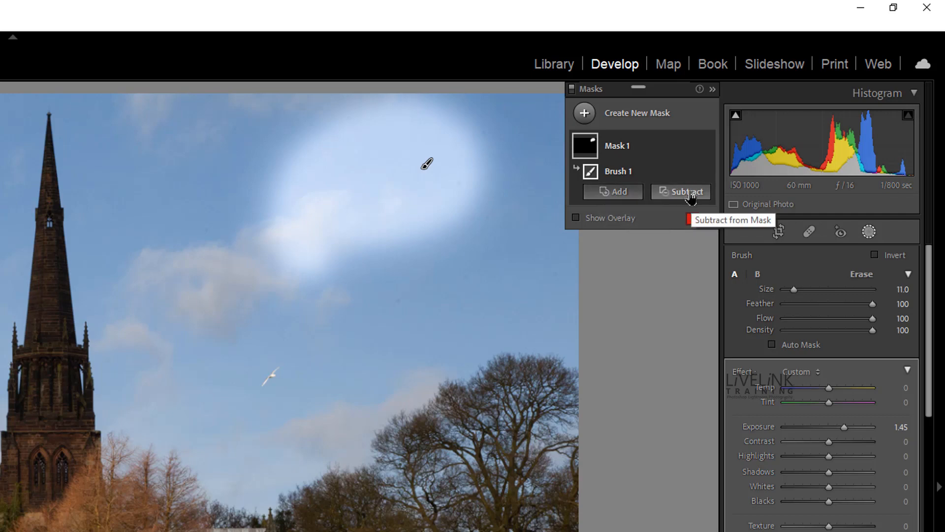
# - Add a second brush to Mask 1 and paint over the clouds below the first brushed area
pyautogui.moveTo(601, 150)
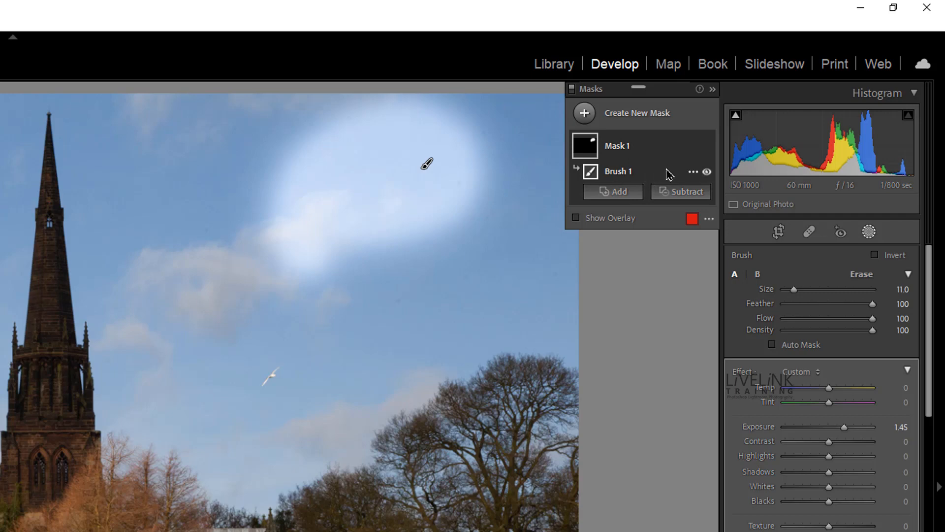
pyautogui.click(693, 172)
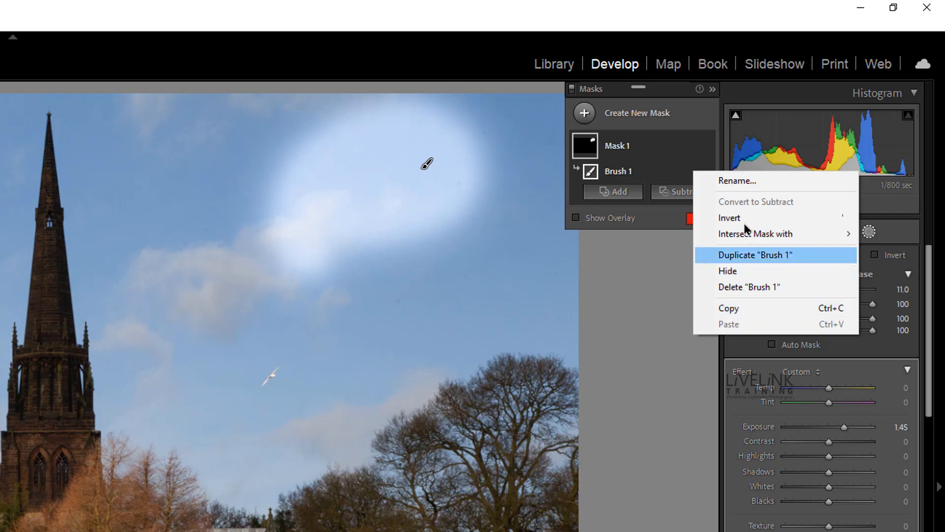
pyautogui.click(639, 258)
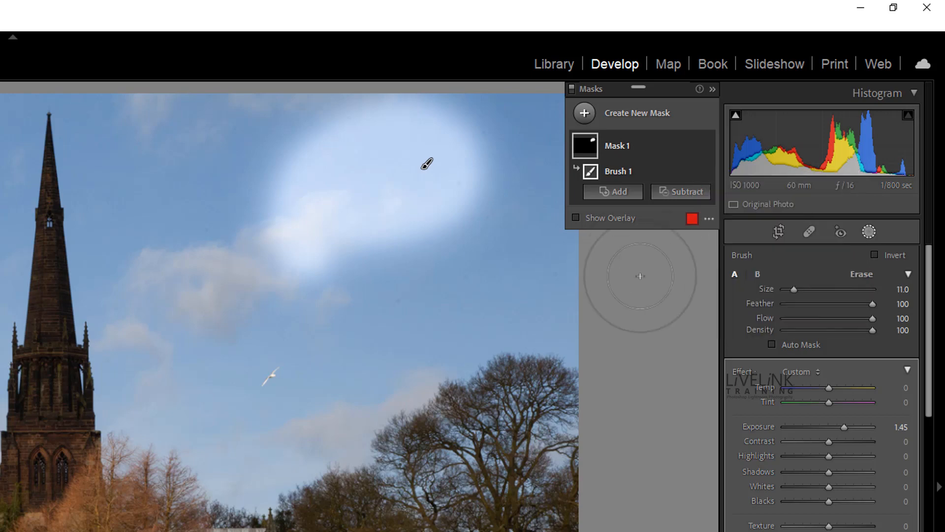
pyautogui.click(623, 201)
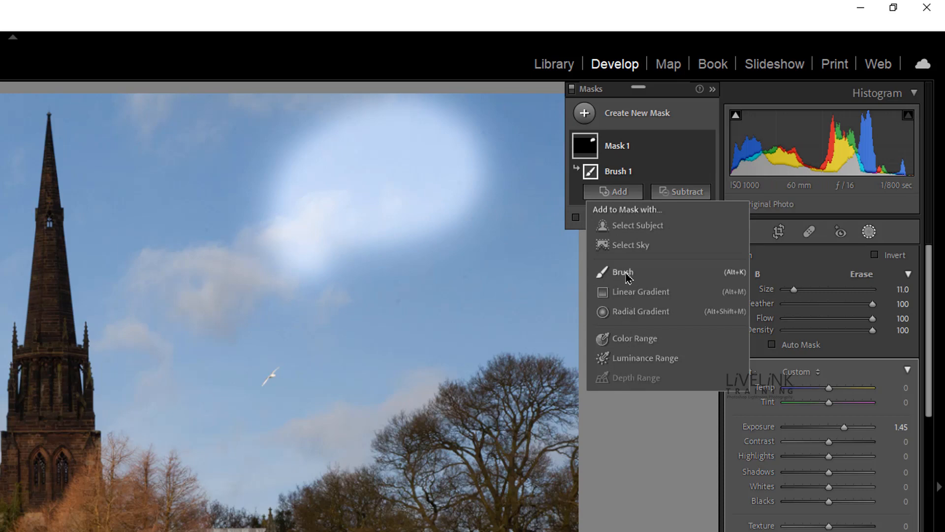
pyautogui.click(628, 277)
pyautogui.moveTo(362, 288)
pyautogui.mouseDown()
pyautogui.moveTo(371, 276)
pyautogui.moveTo(368, 296)
pyautogui.moveTo(295, 289)
pyautogui.moveTo(260, 230)
pyautogui.mouseUp()
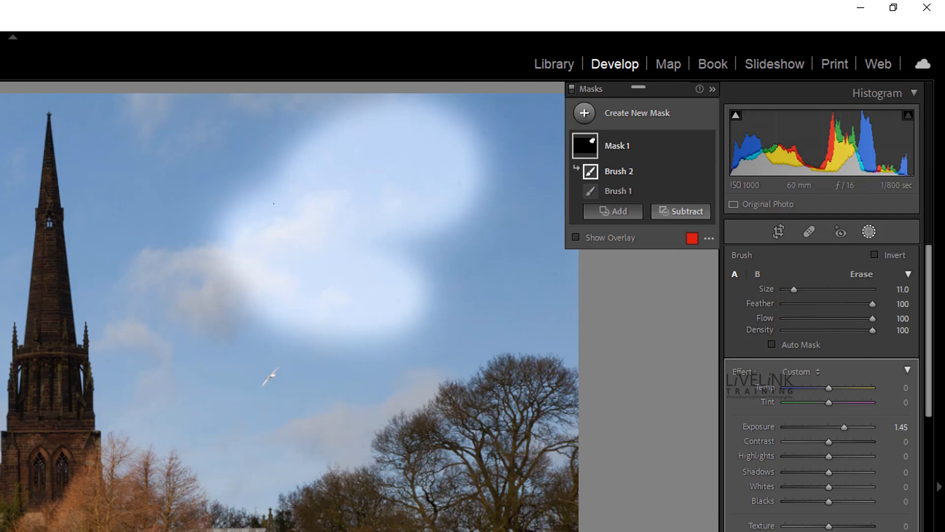
# - Subtract from Mask 1 with a brush, painting away the lower part of the brightened sky
pyautogui.click(680, 210)
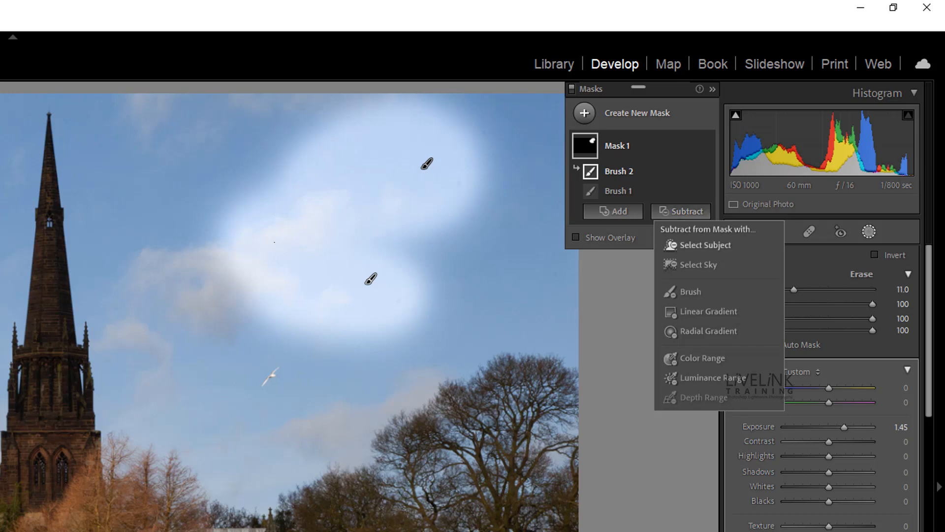
pyautogui.click(691, 292)
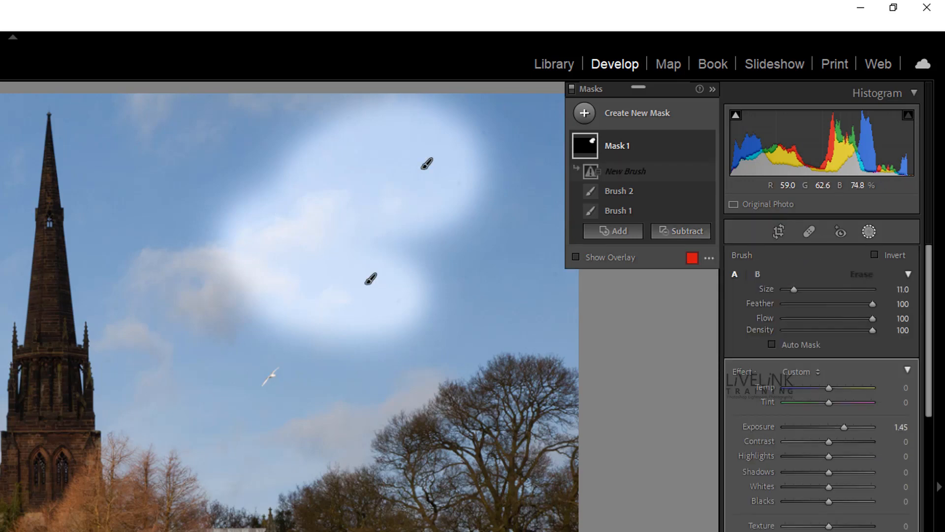
pyautogui.moveTo(429, 300)
pyautogui.mouseDown()
pyautogui.moveTo(351, 315)
pyautogui.moveTo(291, 300)
pyautogui.moveTo(232, 217)
pyautogui.mouseUp()
pyautogui.moveTo(305, 286)
pyautogui.mouseDown()
pyautogui.moveTo(369, 273)
pyautogui.moveTo(409, 281)
pyautogui.mouseUp()
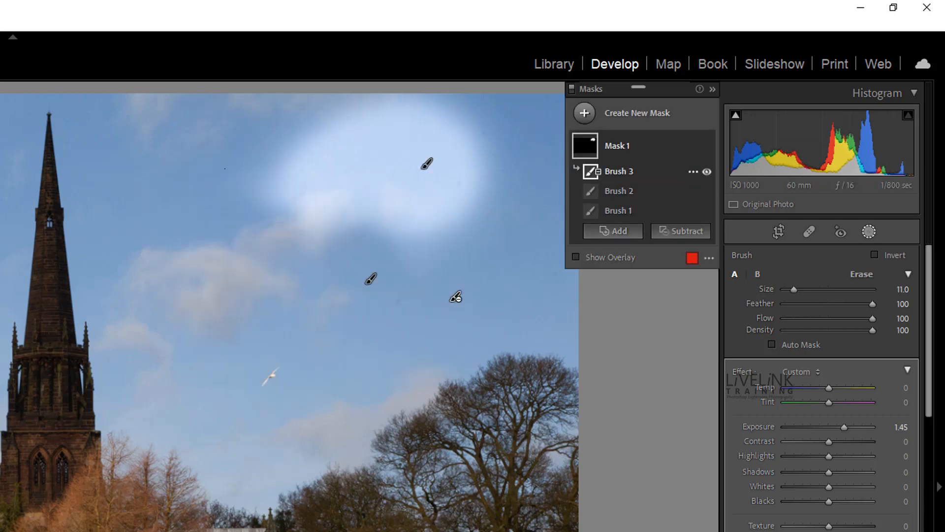
# - Examine the pins and components of Mask 1 and show the red mask overlay
pyautogui.moveTo(586, 145)
pyautogui.moveTo(456, 297)
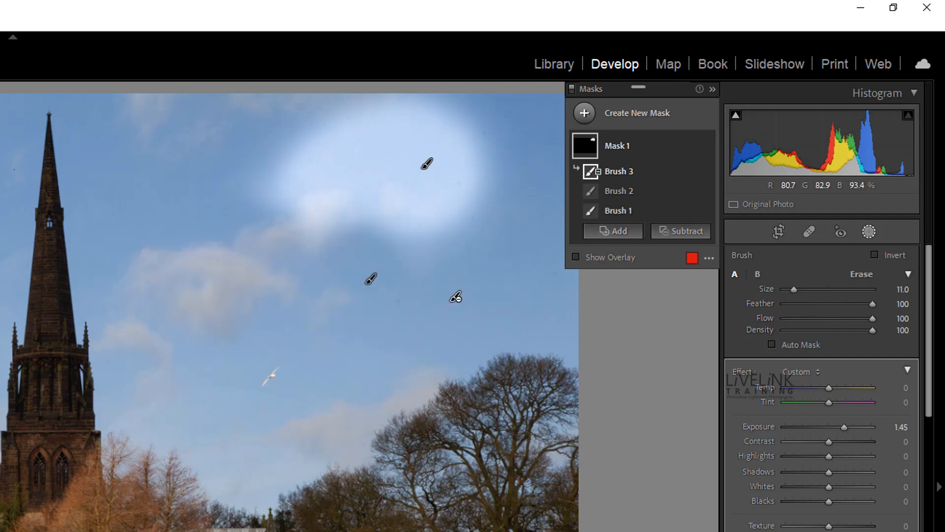
pyautogui.moveTo(371, 279)
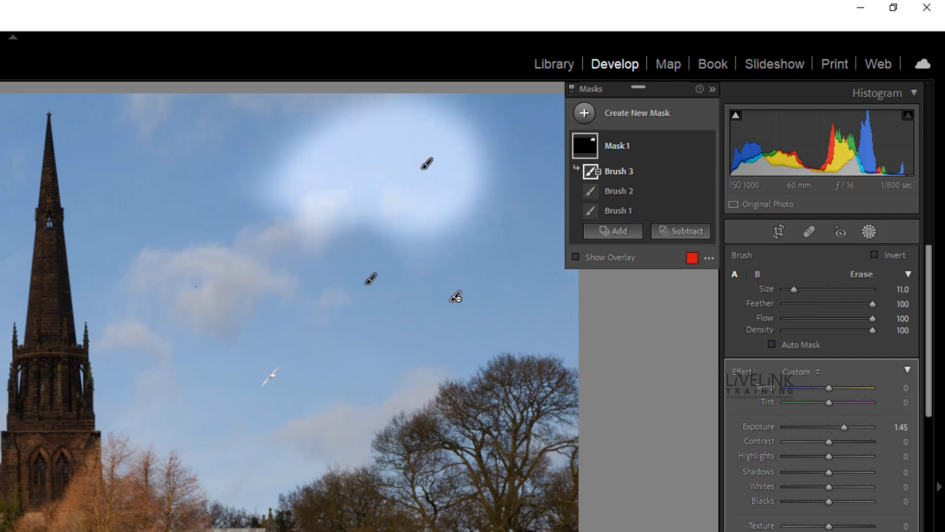
pyautogui.click(576, 257)
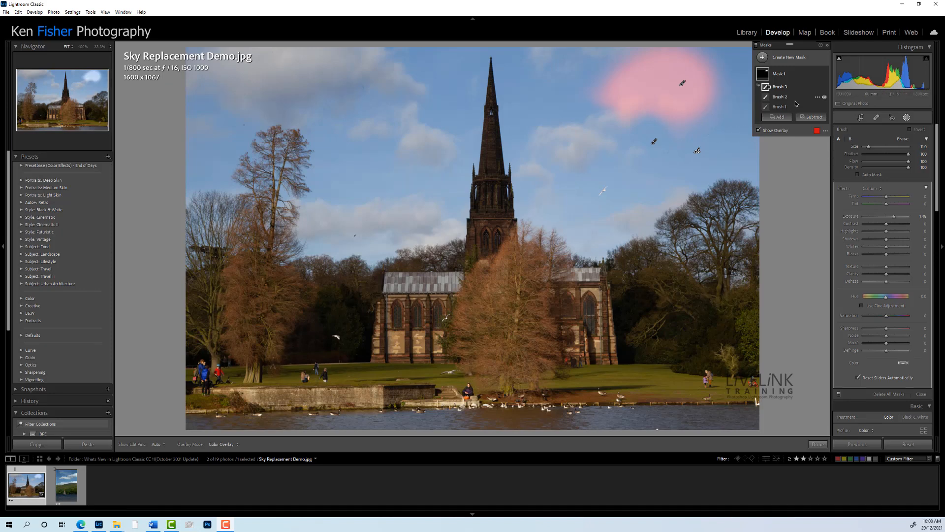
# - Rename the subtracting brush component Brush 3 as "Subtract 1"
pyautogui.moveTo(776, 93)
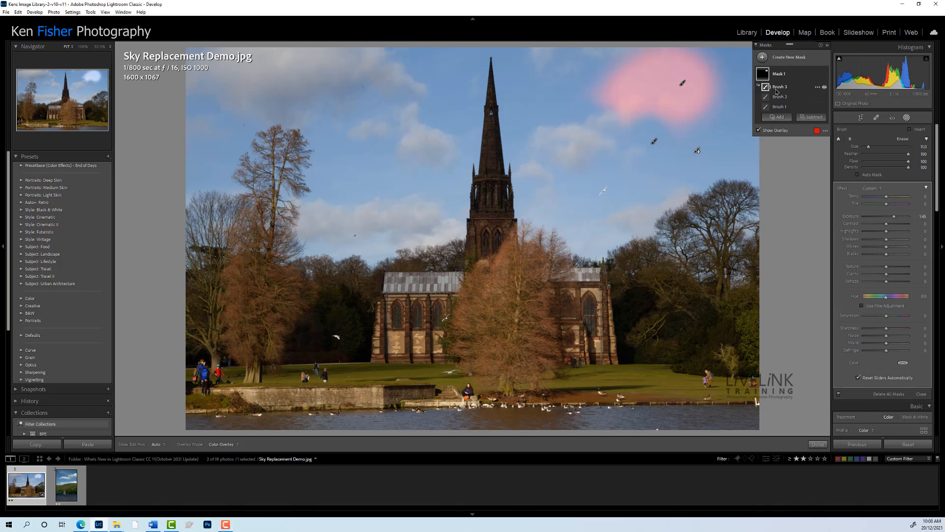
pyautogui.click(819, 87)
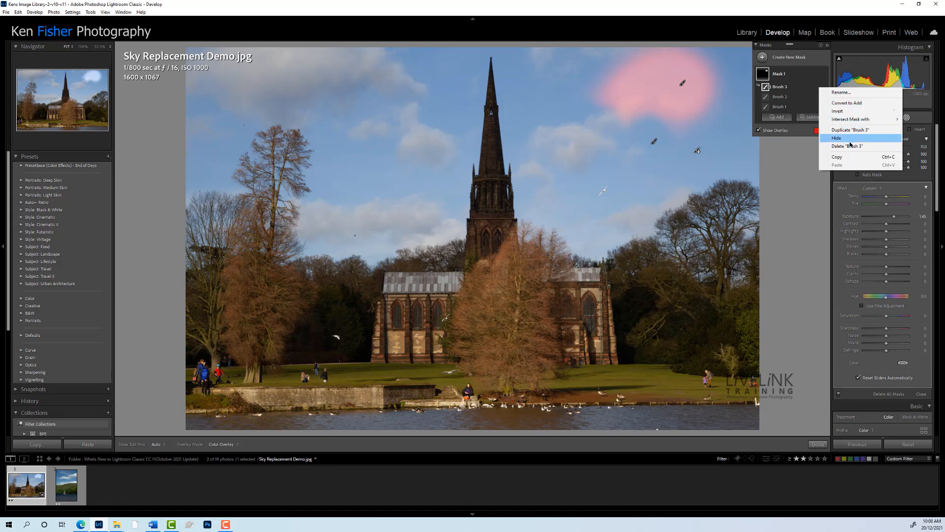
pyautogui.click(852, 93)
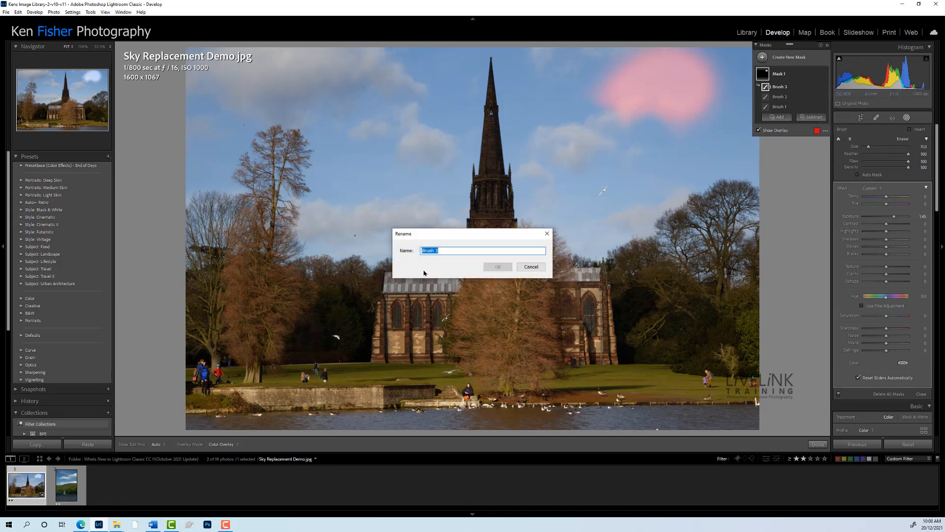
pyautogui.write('Subtract 1')
pyautogui.click(499, 267)
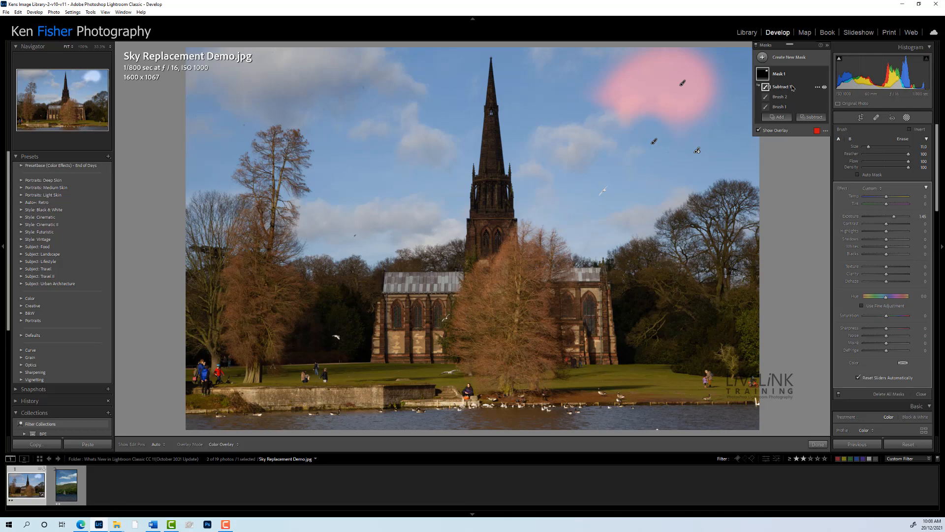
# - Delete the "Subtract 1" component and the entire Mask 1
pyautogui.click(817, 89)
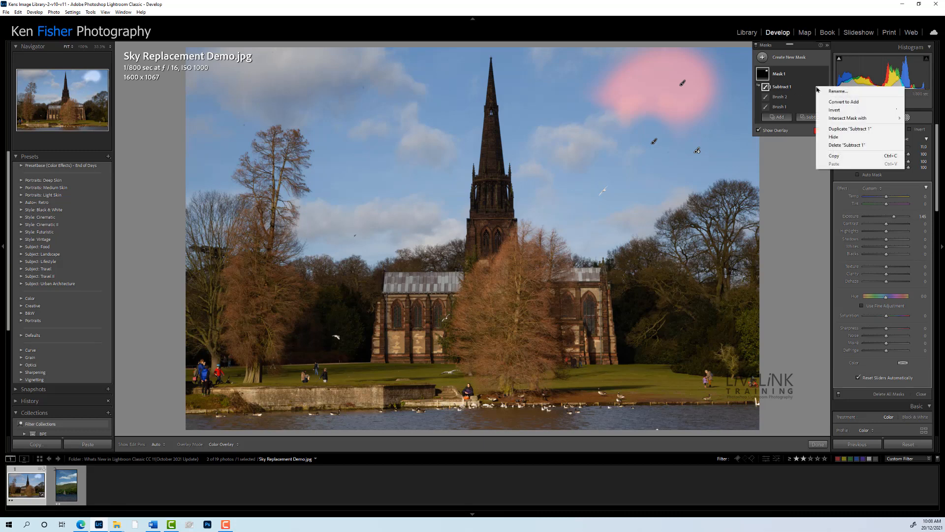
pyautogui.click(846, 145)
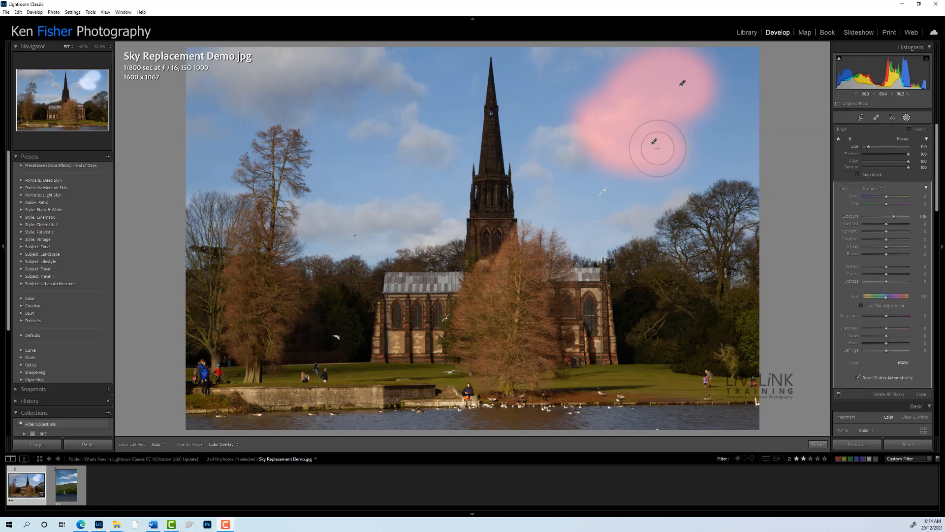
pyautogui.click(798, 76)
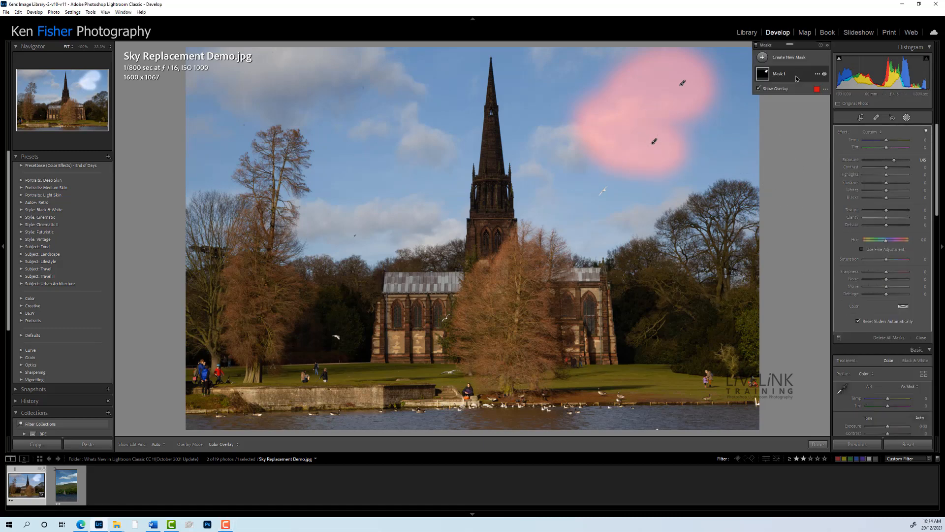
pyautogui.rightClick(797, 77)
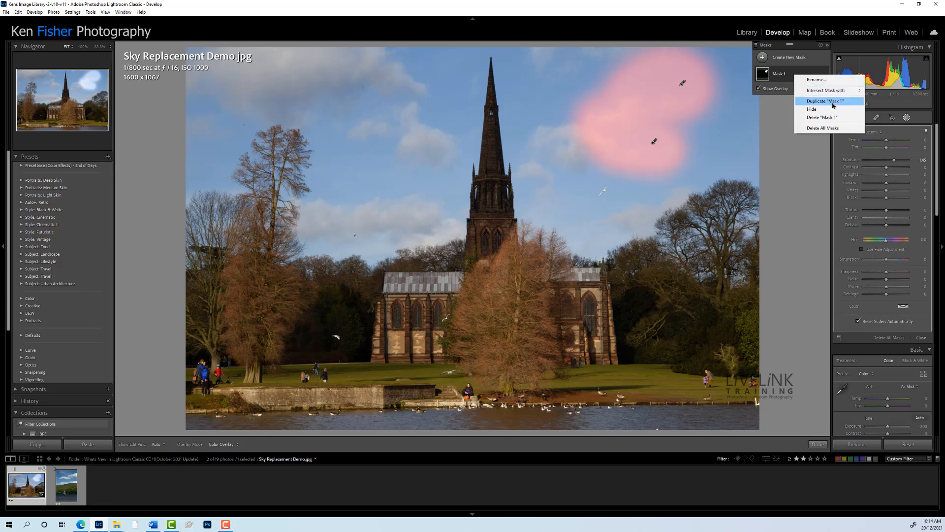
pyautogui.click(829, 119)
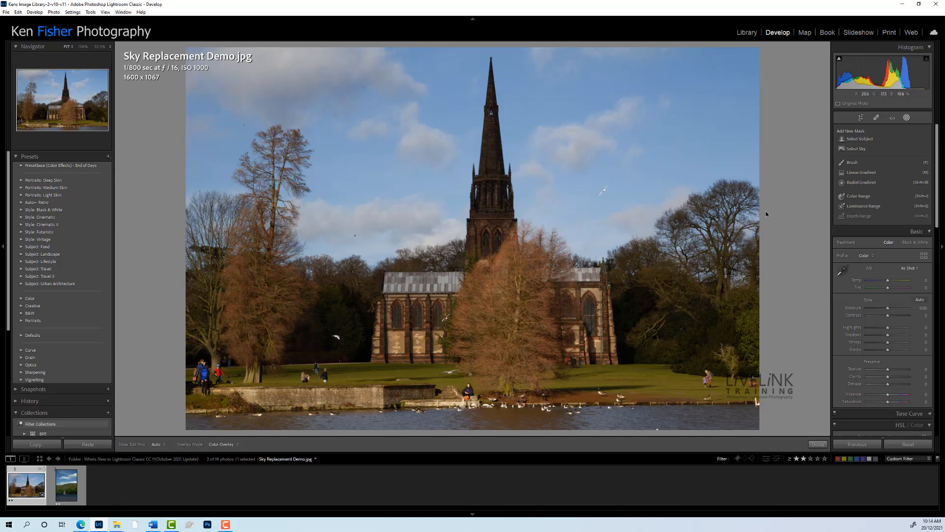
# - Create a new brush mask at size 7.0 and paint over the dark trees on both sides of the church
pyautogui.click(861, 164)
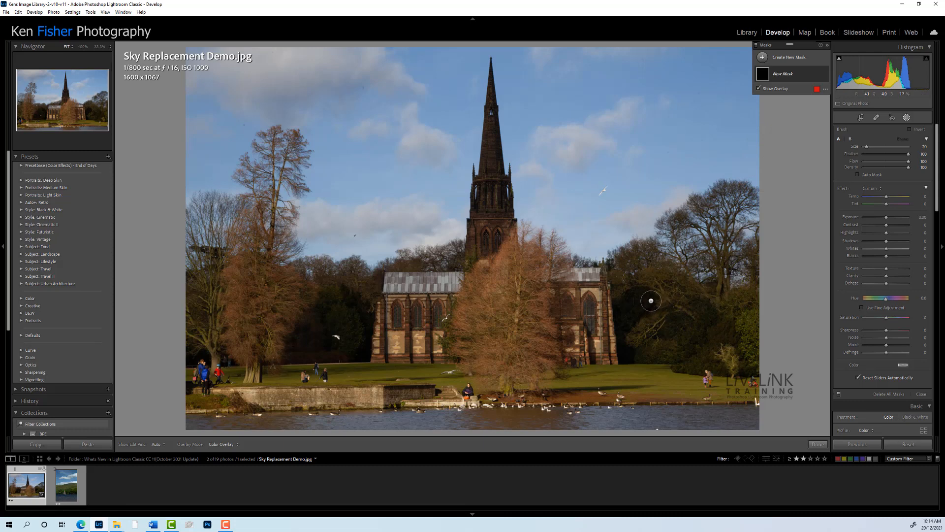
pyautogui.moveTo(646, 300)
pyautogui.mouseDown()
pyautogui.moveTo(632, 351)
pyautogui.moveTo(674, 337)
pyautogui.moveTo(671, 324)
pyautogui.moveTo(649, 337)
pyautogui.moveTo(709, 324)
pyautogui.moveTo(662, 287)
pyautogui.moveTo(652, 290)
pyautogui.moveTo(656, 316)
pyautogui.moveTo(707, 324)
pyautogui.moveTo(665, 291)
pyautogui.mouseUp()
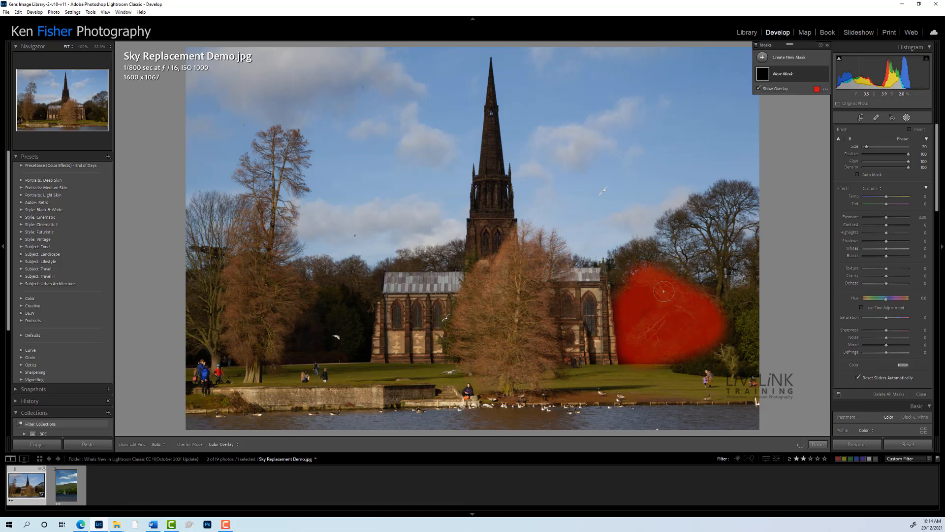
pyautogui.moveTo(354, 295)
pyautogui.mouseDown()
pyautogui.moveTo(324, 299)
pyautogui.moveTo(290, 350)
pyautogui.moveTo(357, 348)
pyautogui.moveTo(361, 304)
pyautogui.moveTo(345, 310)
pyautogui.moveTo(337, 332)
pyautogui.mouseUp()
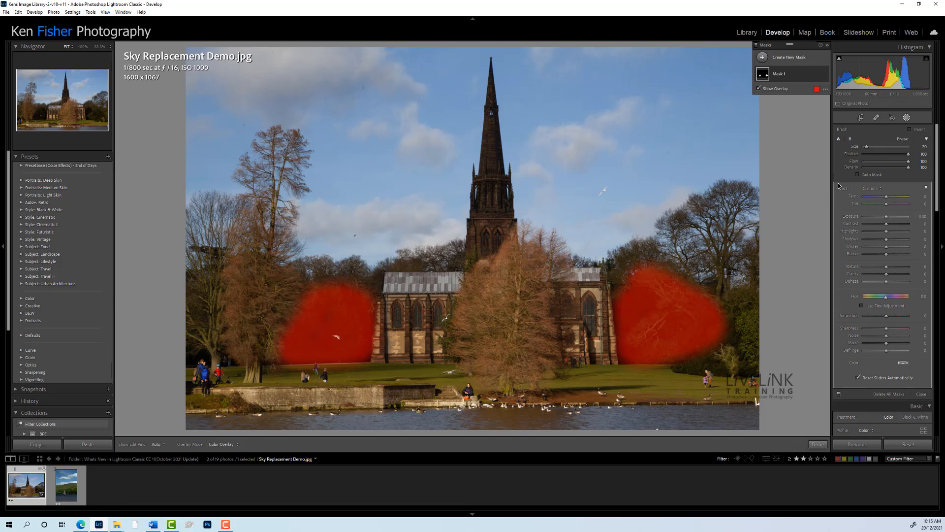
# - Hide the overlay of the tree mask and set its Shadows to 66
pyautogui.click(795, 77)
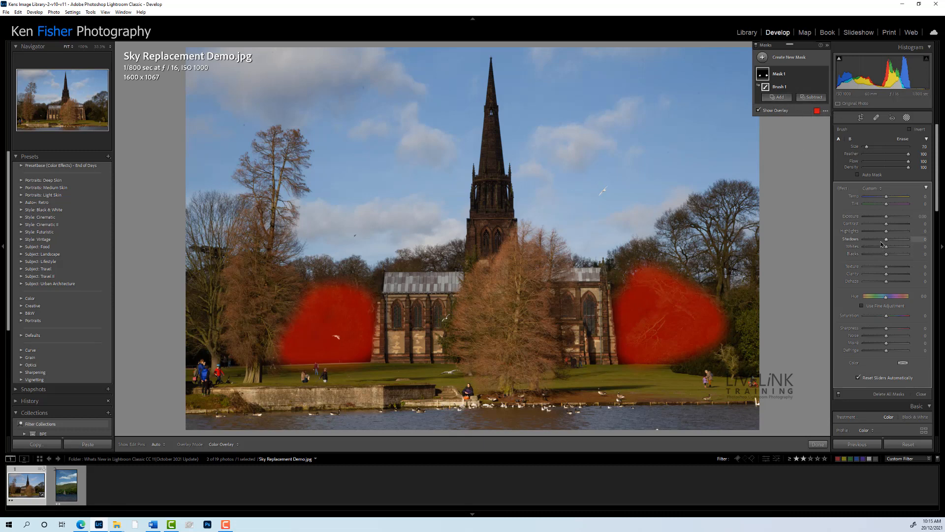
pyautogui.press('o')
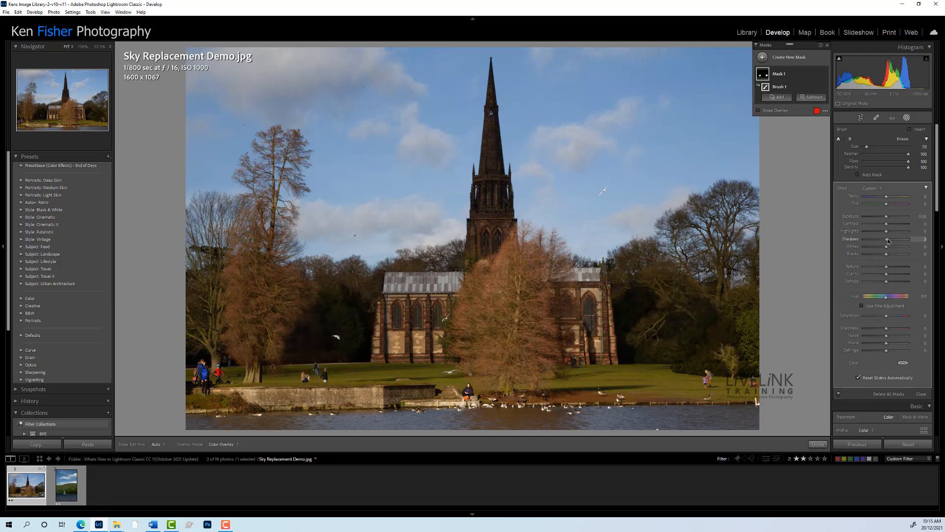
pyautogui.moveTo(892, 240); pyautogui.dragTo(903, 242)
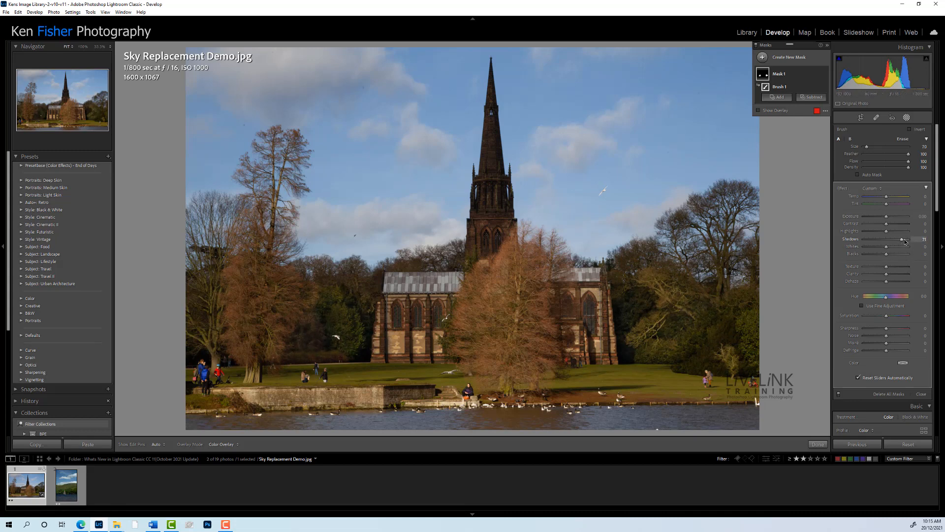
pyautogui.moveTo(902, 239)
pyautogui.mouseDown()
pyautogui.moveTo(890, 241)
pyautogui.moveTo(908, 241)
pyautogui.moveTo(901, 250)
pyautogui.mouseUp()
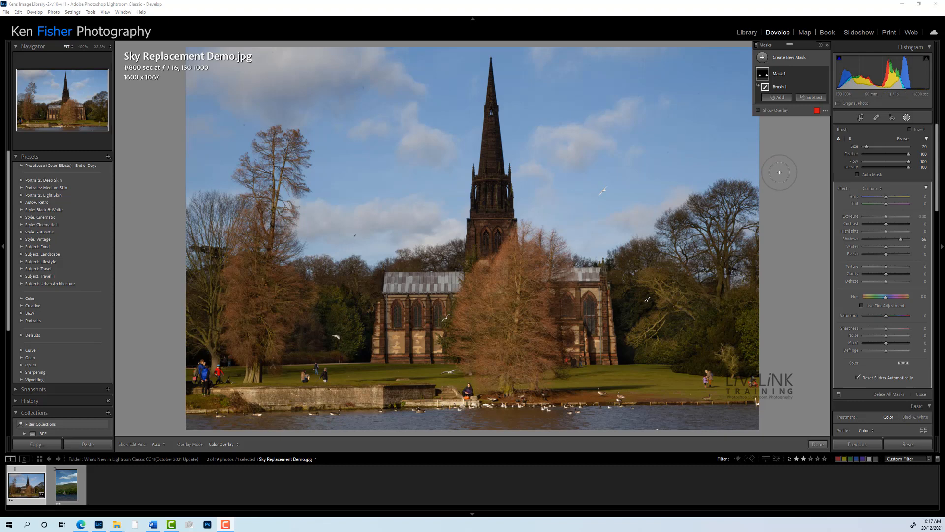
# - Create a Select Sky mask on the church photo, hide its overlay and set Highlights to -66
pyautogui.click(764, 58)
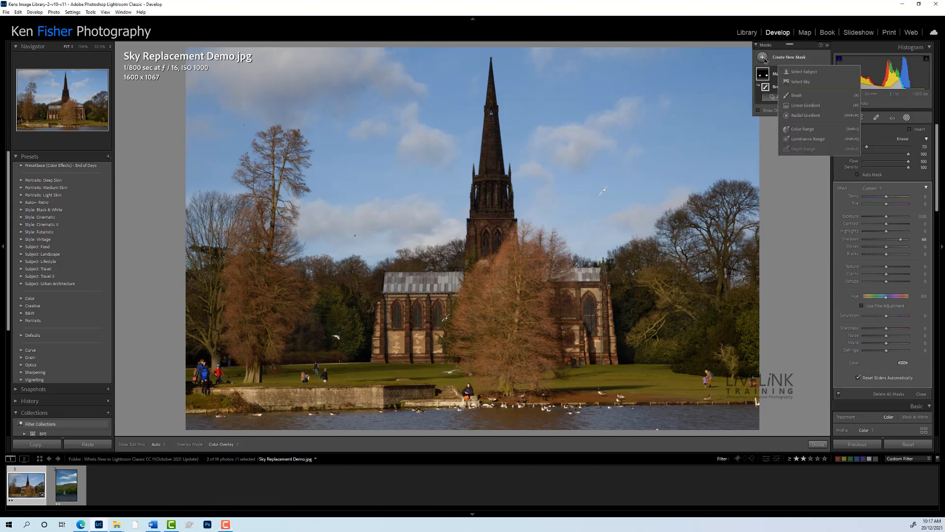
pyautogui.click(801, 82)
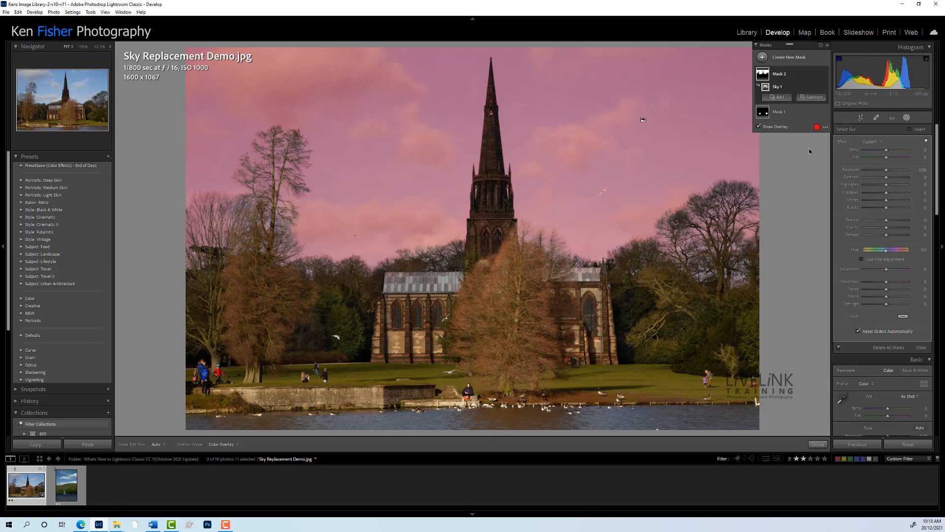
pyautogui.click(759, 127)
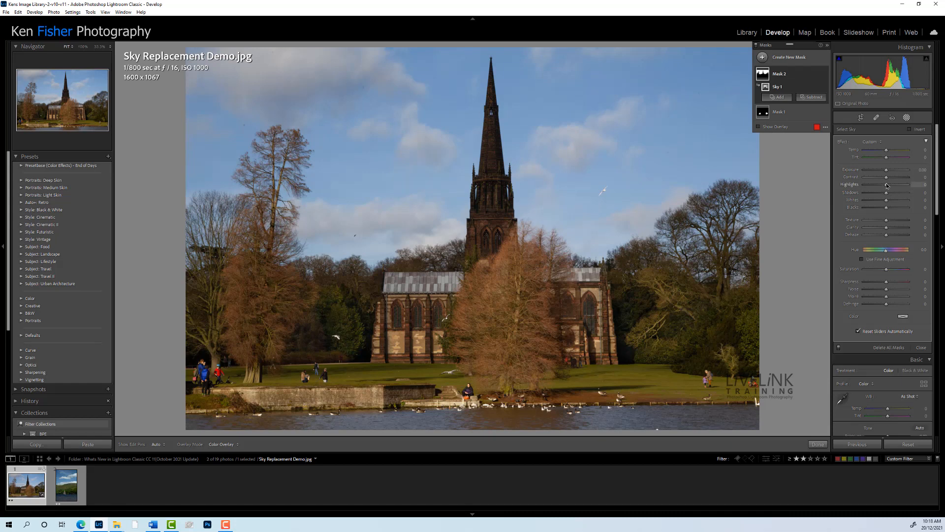
pyautogui.moveTo(886, 185)
pyautogui.mouseDown()
pyautogui.moveTo(846, 189)
pyautogui.moveTo(882, 189)
pyautogui.moveTo(872, 190)
pyautogui.moveTo(875, 210)
pyautogui.moveTo(902, 195)
pyautogui.moveTo(874, 197)
pyautogui.moveTo(901, 195)
pyautogui.moveTo(887, 195)
pyautogui.mouseUp()
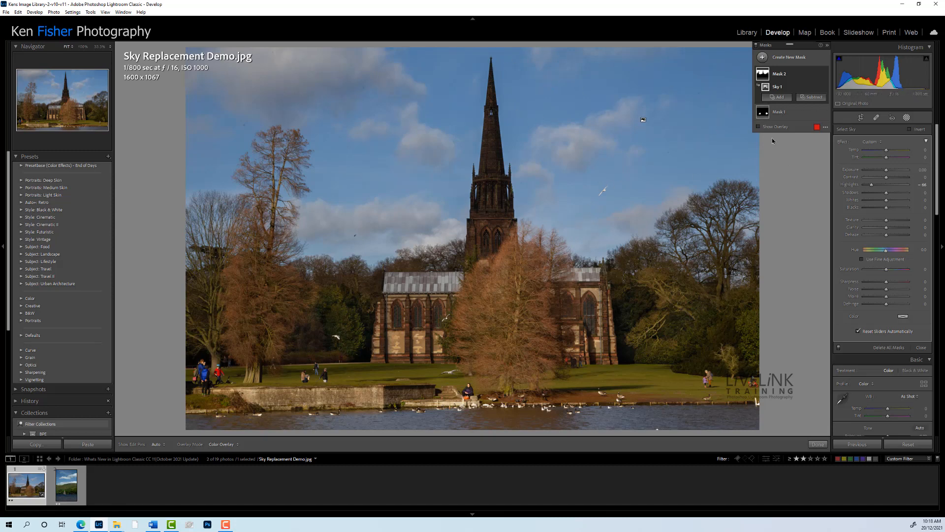
# - Invert the Sky 1 component of Mask 2 with the overlay shown, and raise the mask's Shadows to near maximum
pyautogui.click(758, 127)
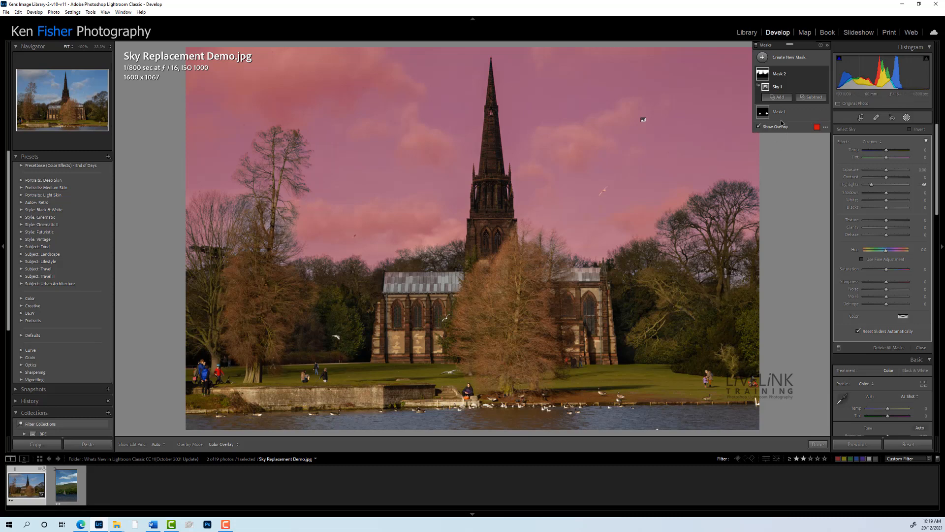
pyautogui.moveTo(781, 75)
pyautogui.click(818, 76)
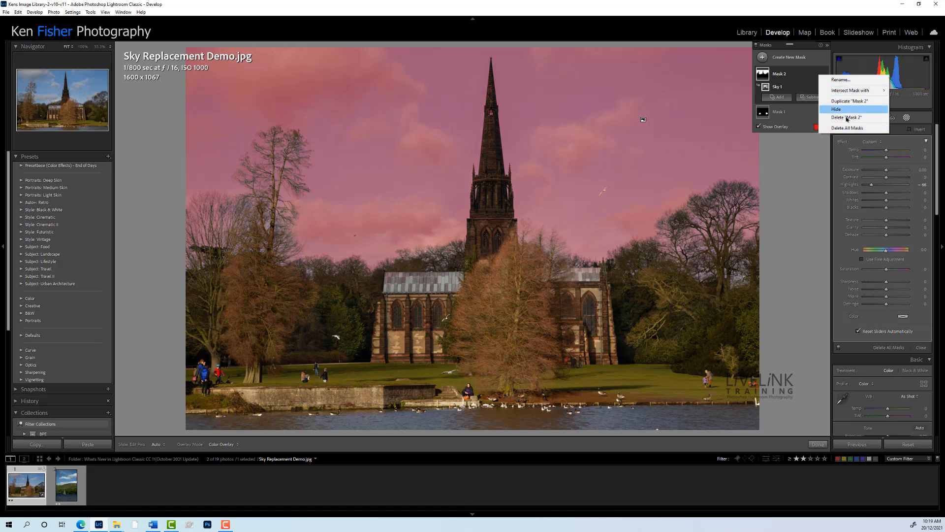
pyautogui.click(790, 74)
pyautogui.click(790, 75)
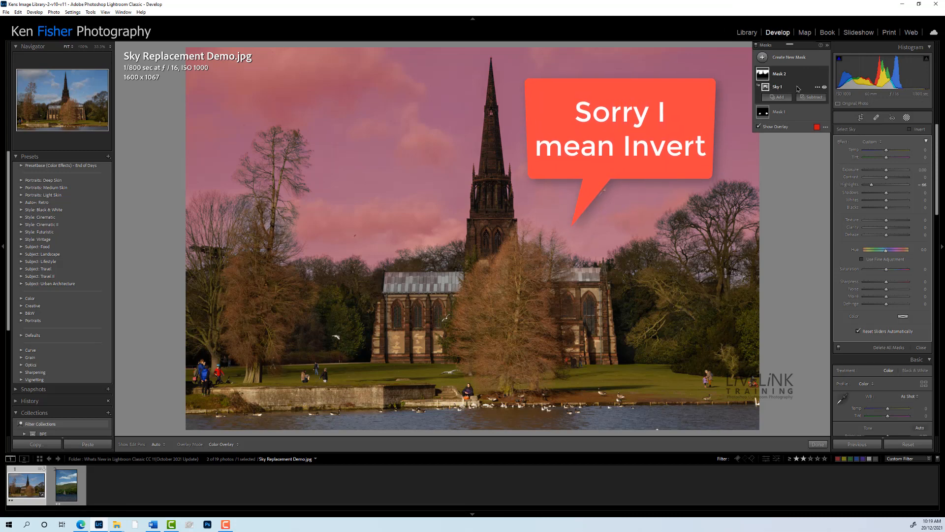
pyautogui.click(817, 88)
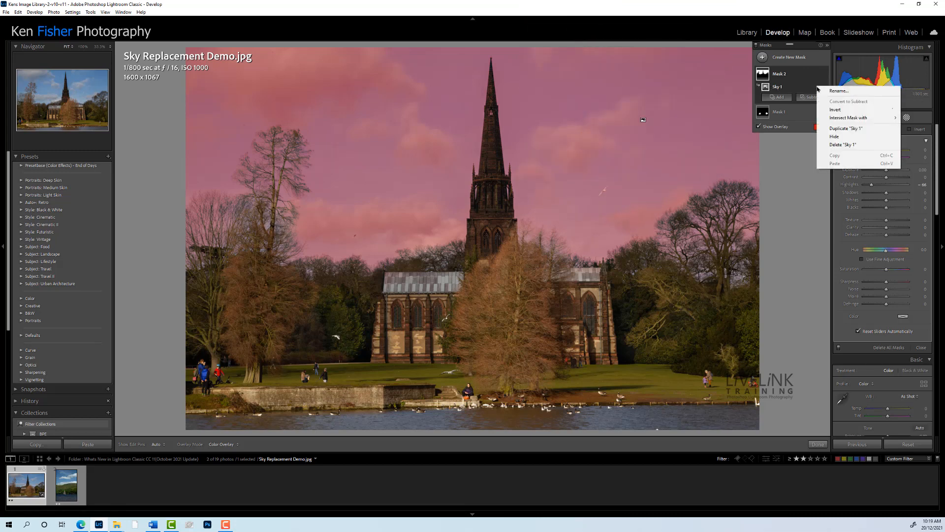
pyautogui.click(849, 111)
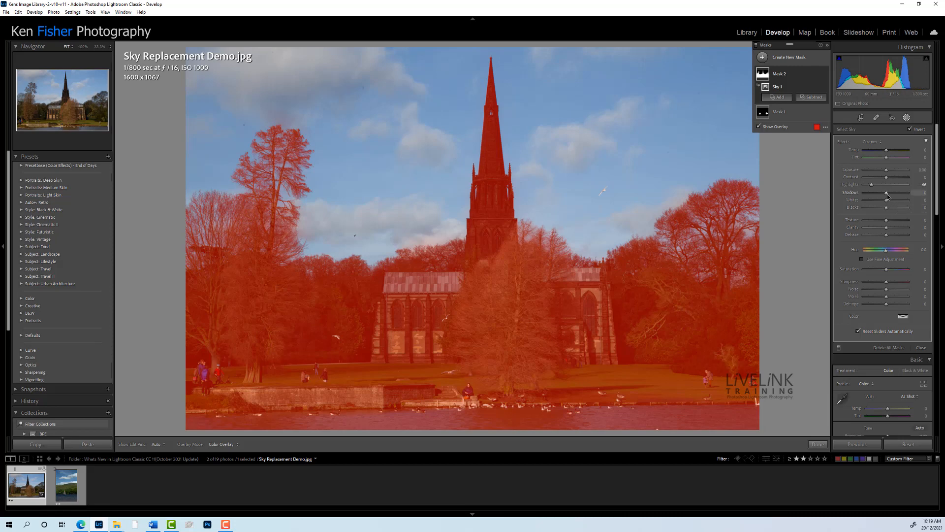
pyautogui.moveTo(888, 196); pyautogui.dragTo(908, 196)
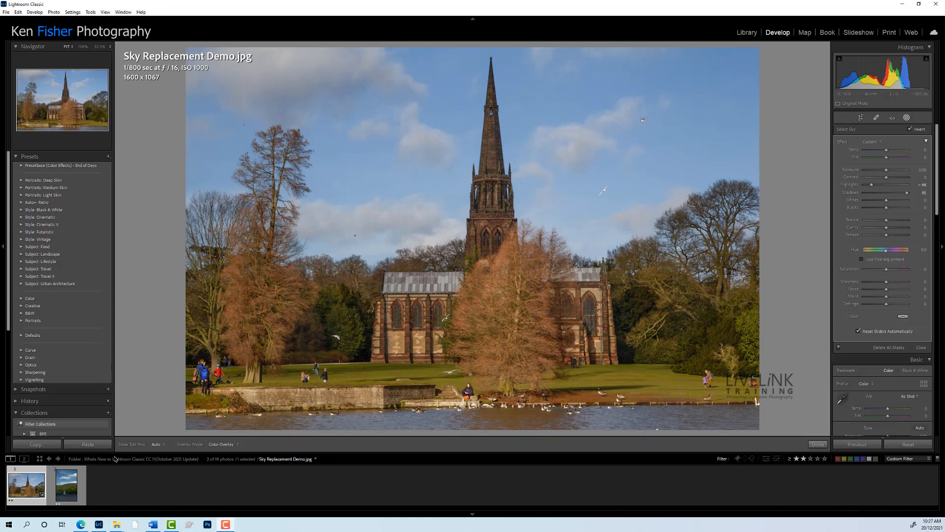
# - On Linear Gradient Demo.jpg, create a linear gradient mask fading from the sky into the hillside and set Highlights to -100
pyautogui.click(71, 489)
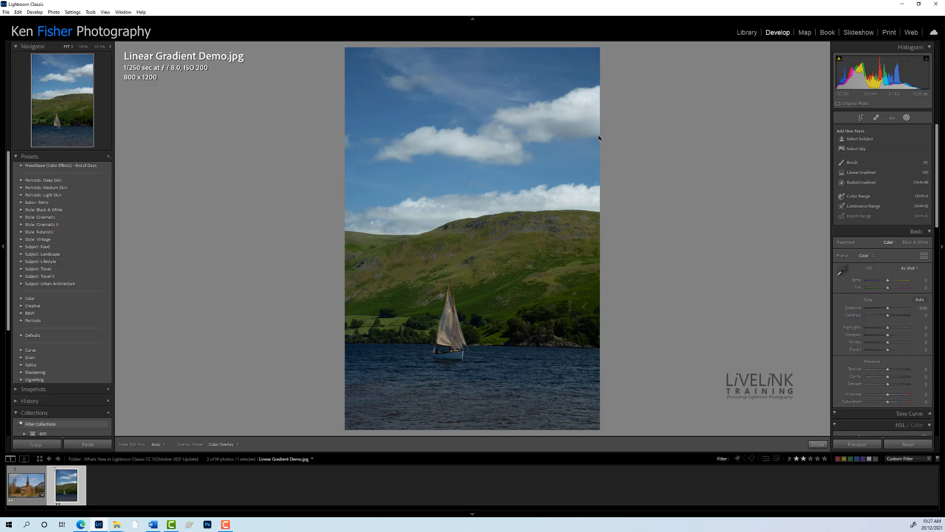
pyautogui.click(860, 173)
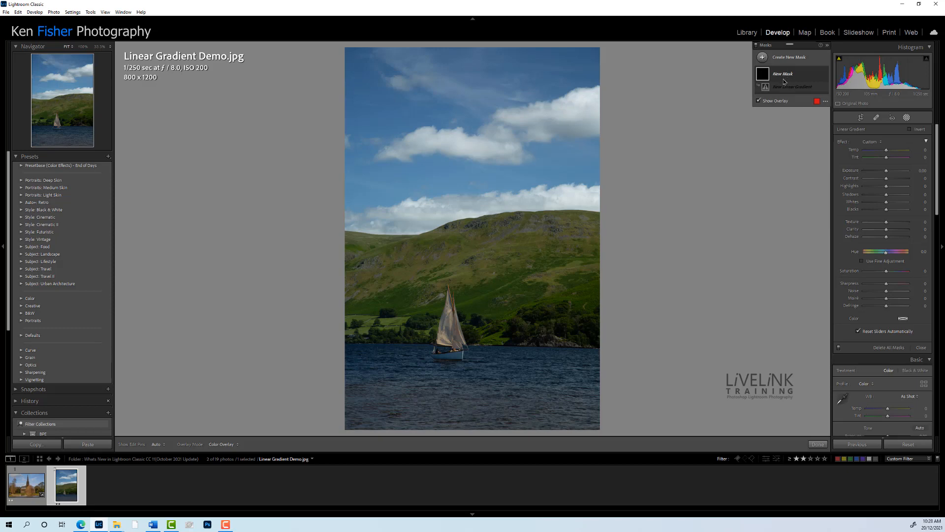
pyautogui.moveTo(466, 122); pyautogui.dragTo(467, 261)
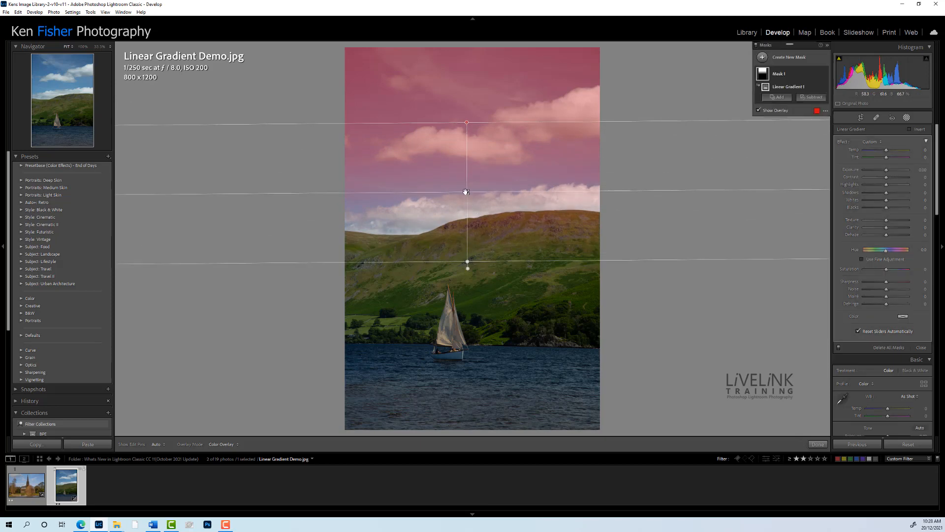
pyautogui.moveTo(466, 191); pyautogui.dragTo(468, 200)
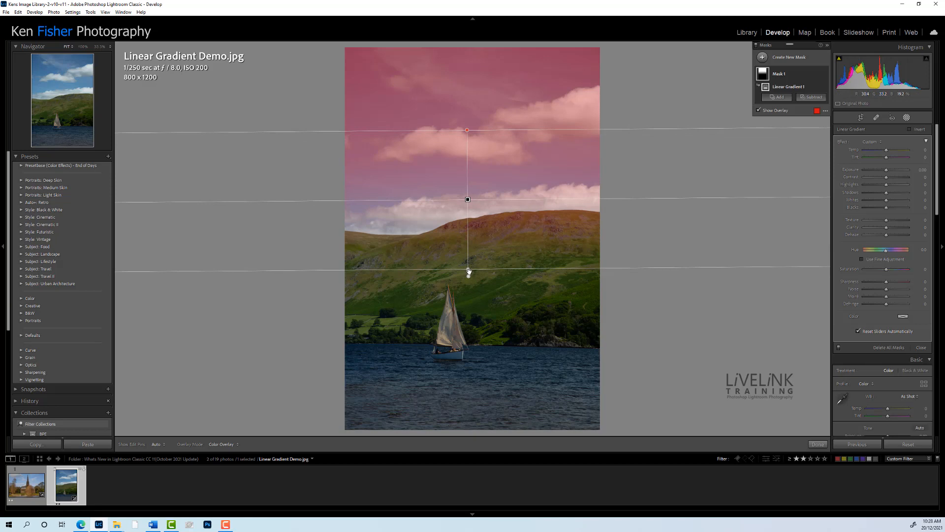
pyautogui.moveTo(469, 271)
pyautogui.mouseDown()
pyautogui.moveTo(473, 245)
pyautogui.moveTo(478, 257)
pyautogui.mouseUp()
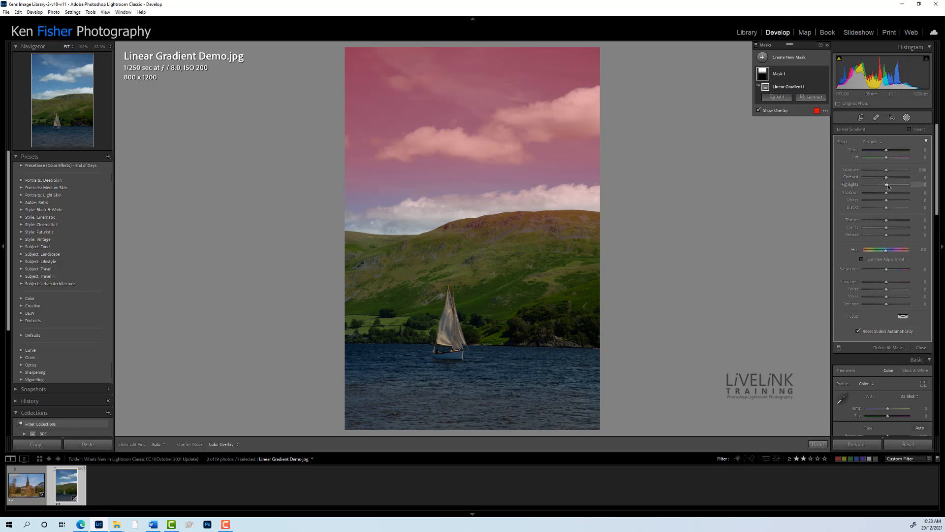
pyautogui.moveTo(888, 186); pyautogui.dragTo(865, 189)
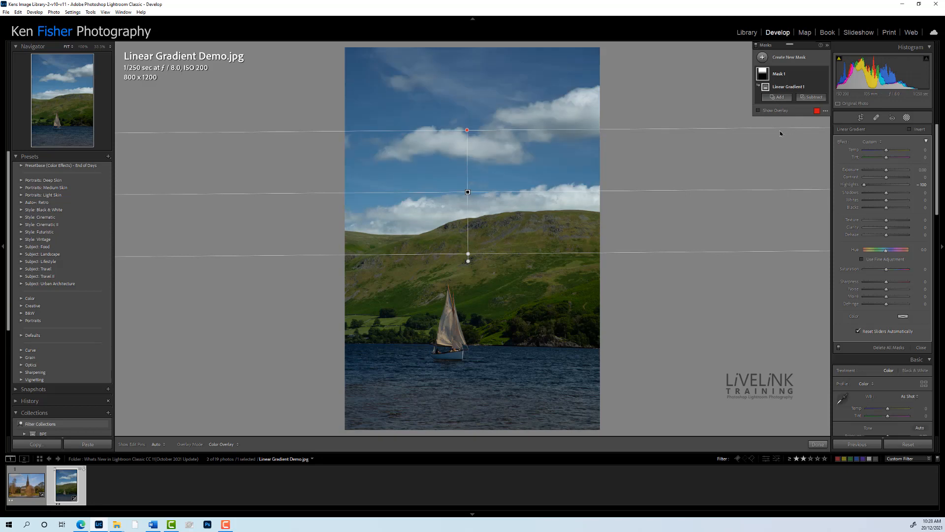
# - Add a second linear gradient mask rising from the photo's lower edge to the hillside and set Shadows to 100
pyautogui.click(763, 58)
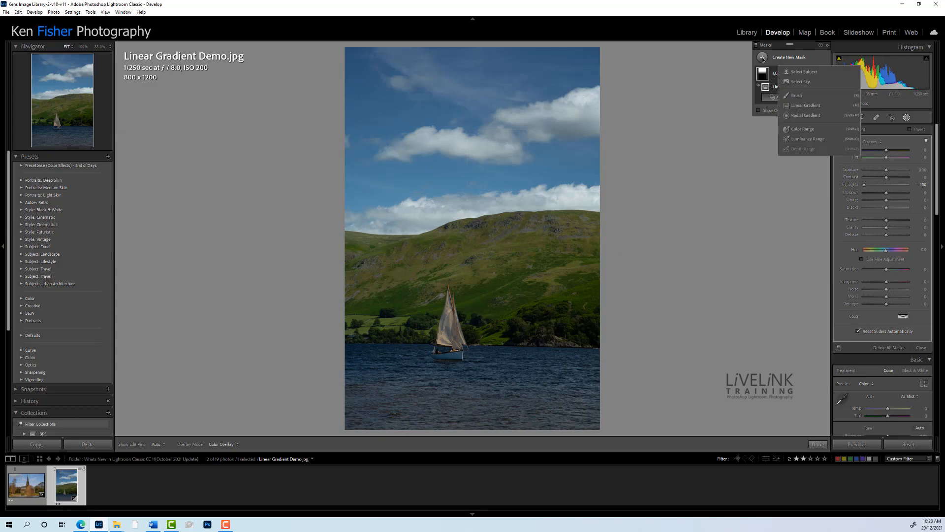
pyautogui.click(806, 106)
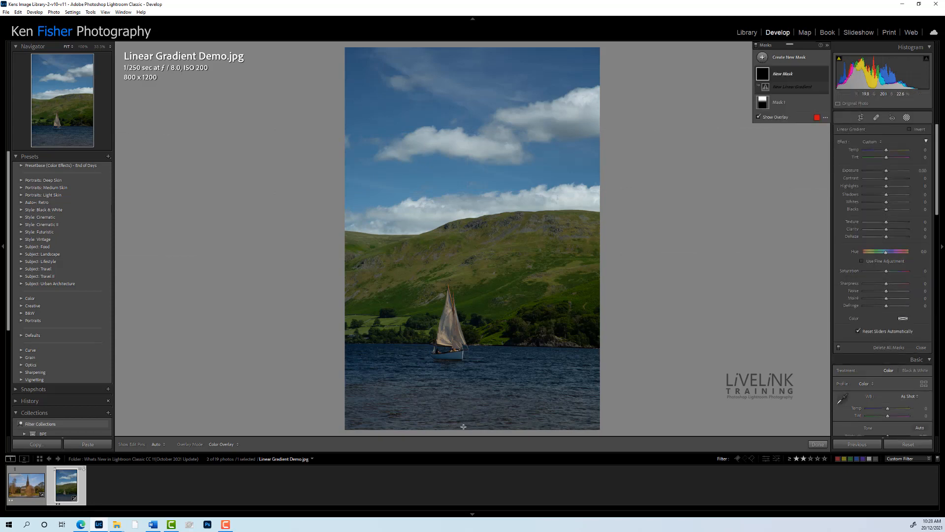
pyautogui.moveTo(472, 429); pyautogui.dragTo(469, 253)
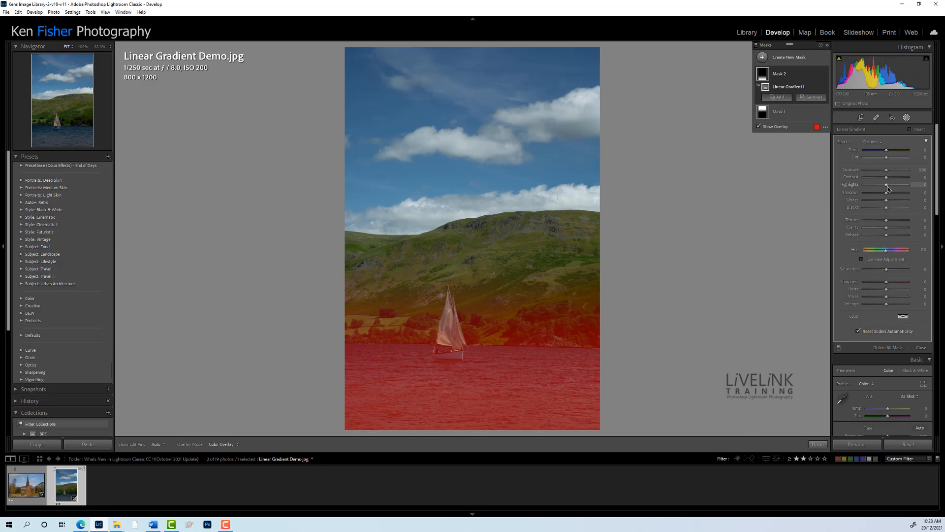
pyautogui.moveTo(887, 194); pyautogui.dragTo(943, 203)
pyautogui.moveTo(851, 205); pyautogui.dragTo(930, 202)
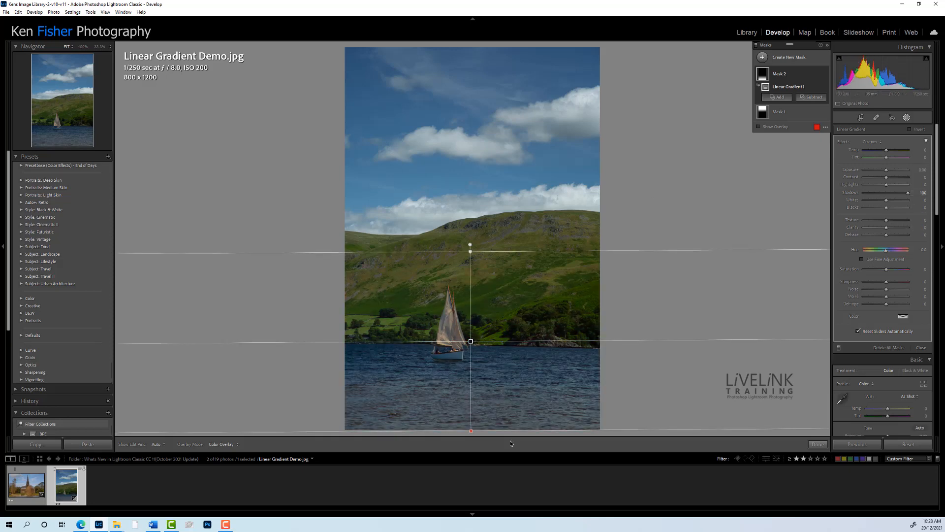
# - Shorten the second linear gradient's transition and move it up so it fades between the waterline and the hillside, keeping Shadows at 100
pyautogui.moveTo(511, 251); pyautogui.dragTo(507, 345)
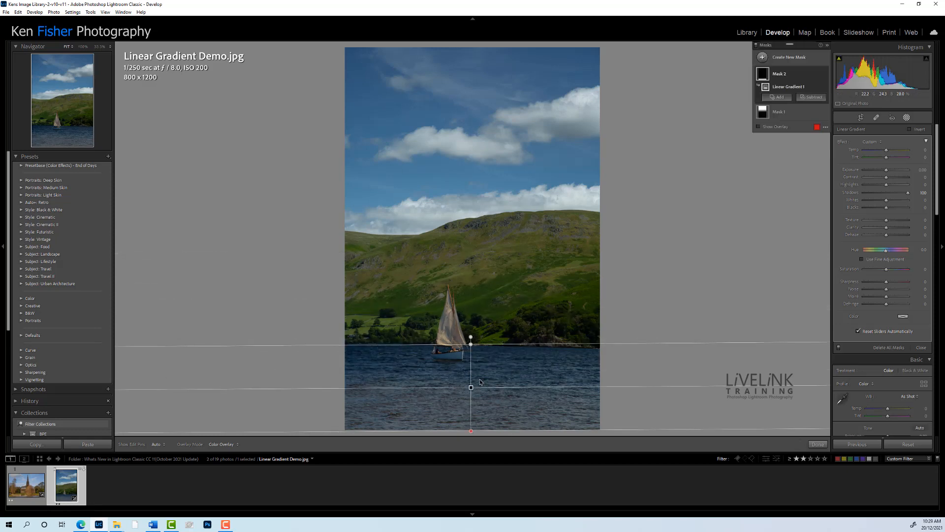
pyautogui.moveTo(470, 388); pyautogui.dragTo(479, 299)
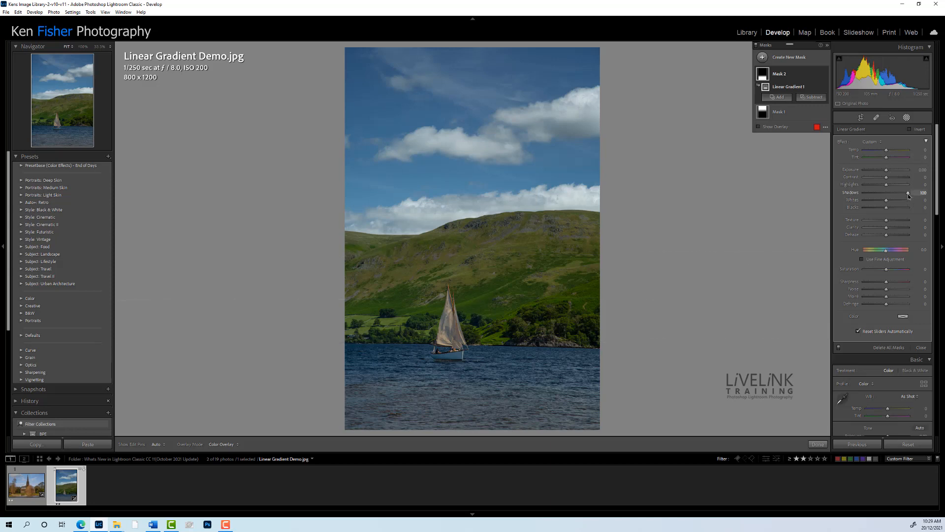
pyautogui.moveTo(909, 195); pyautogui.dragTo(927, 212)
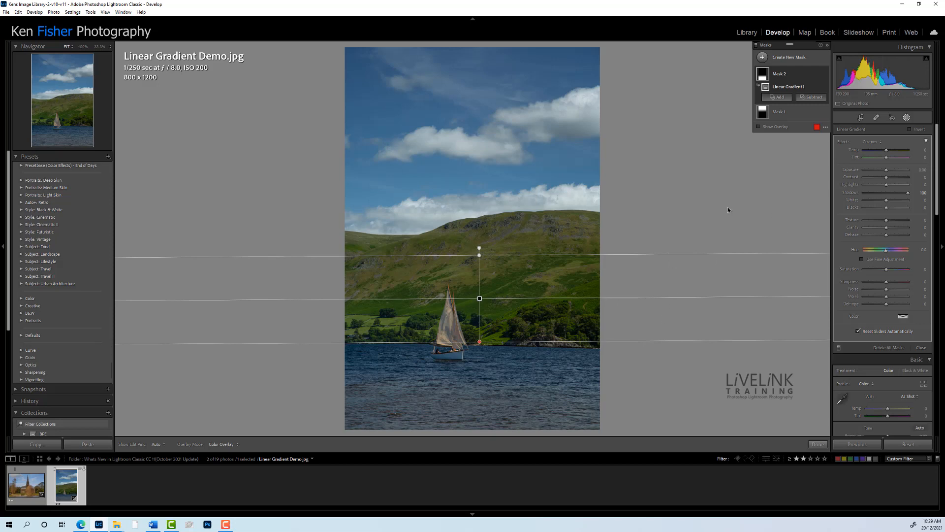
# - Add a radial gradient mask centred on the sailboat and set its Shadows to 100
pyautogui.click(762, 59)
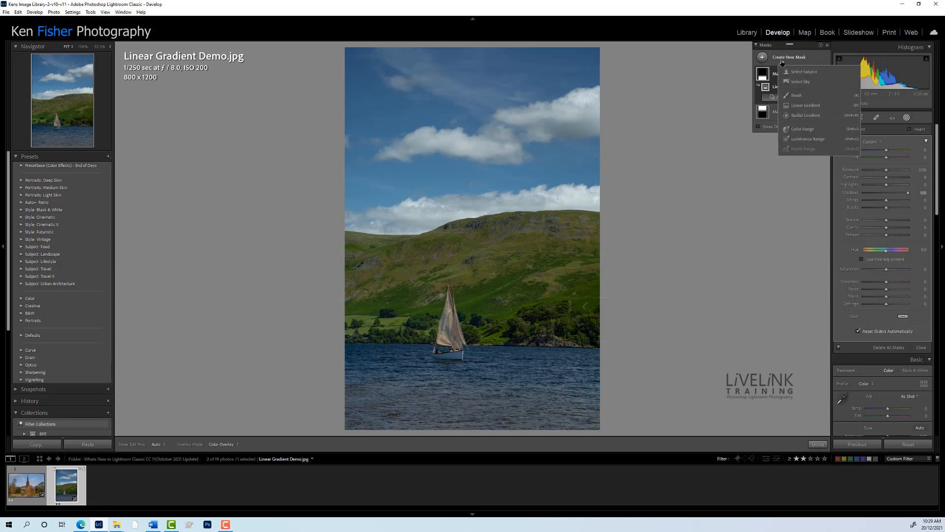
pyautogui.click(807, 115)
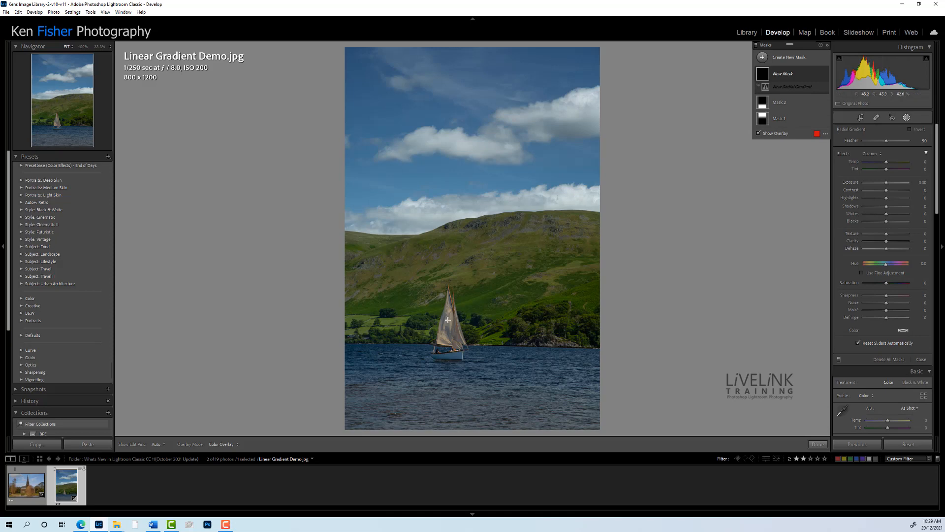
pyautogui.moveTo(448, 321)
pyautogui.mouseDown()
pyautogui.moveTo(512, 389)
pyautogui.moveTo(540, 398)
pyautogui.moveTo(477, 390)
pyautogui.moveTo(546, 405)
pyautogui.moveTo(513, 401)
pyautogui.moveTo(500, 431)
pyautogui.moveTo(509, 391)
pyautogui.mouseUp()
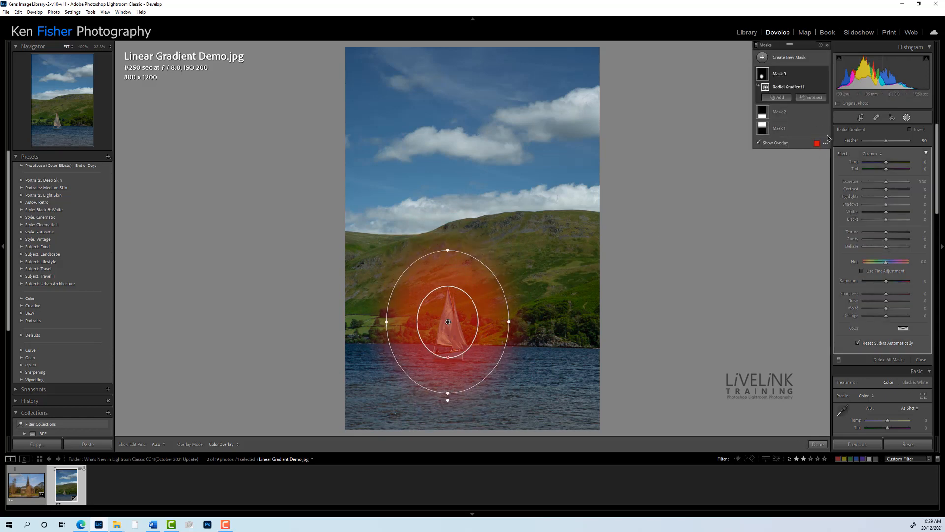
pyautogui.moveTo(888, 207); pyautogui.dragTo(920, 210)
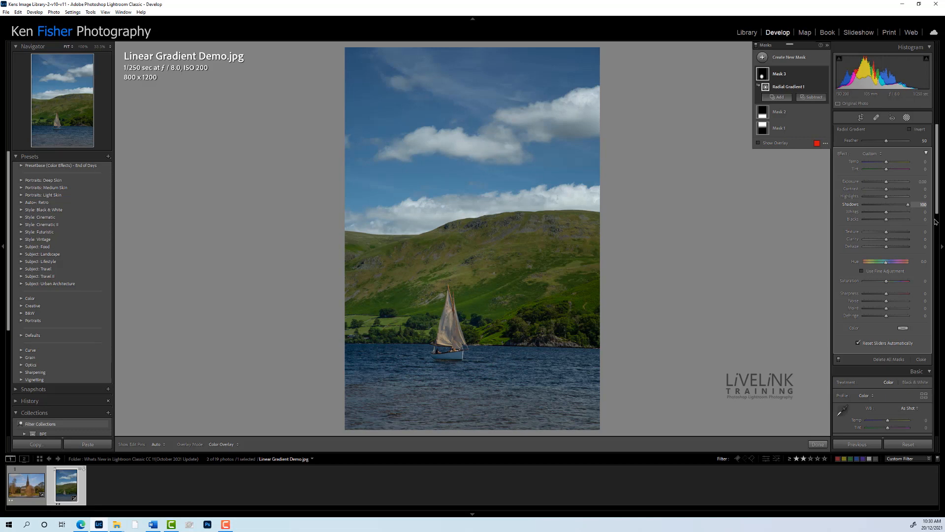
# - Fine-tune the Exposure of the radial gradient mask around the sailboat
pyautogui.moveTo(887, 184); pyautogui.dragTo(889, 184)
pyautogui.doubleClick(888, 183)
pyautogui.moveTo(888, 183); pyautogui.dragTo(889, 184)
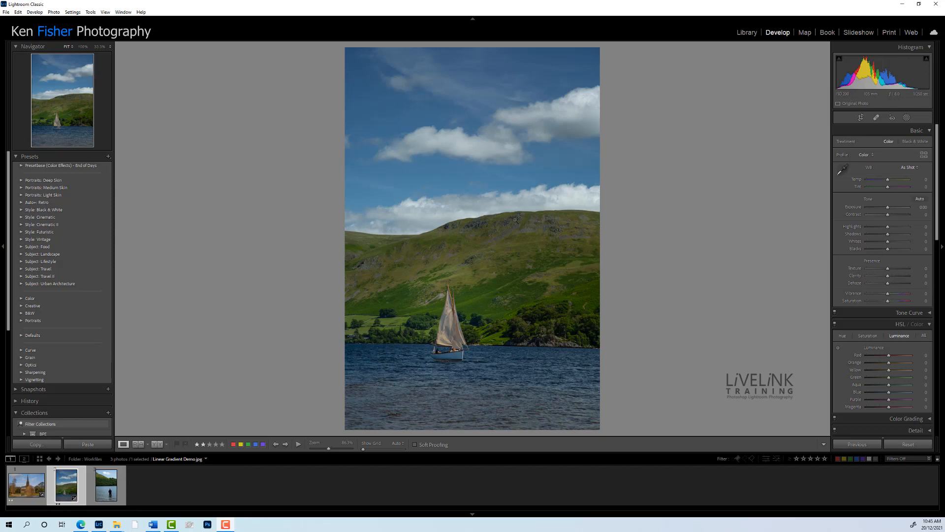
# - Open the fisherman photo 20150709_0086.jpg and create a Select Subject mask on the man
pyautogui.click(109, 488)
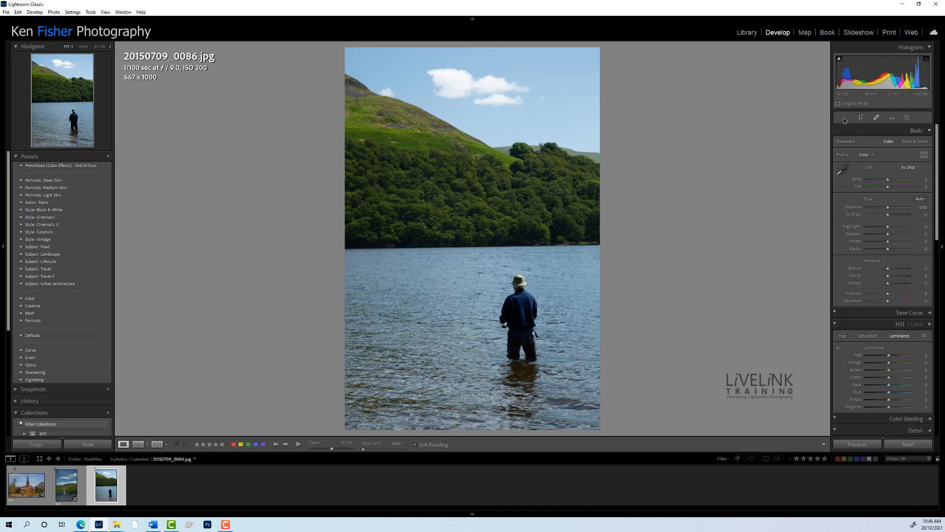
pyautogui.click(906, 117)
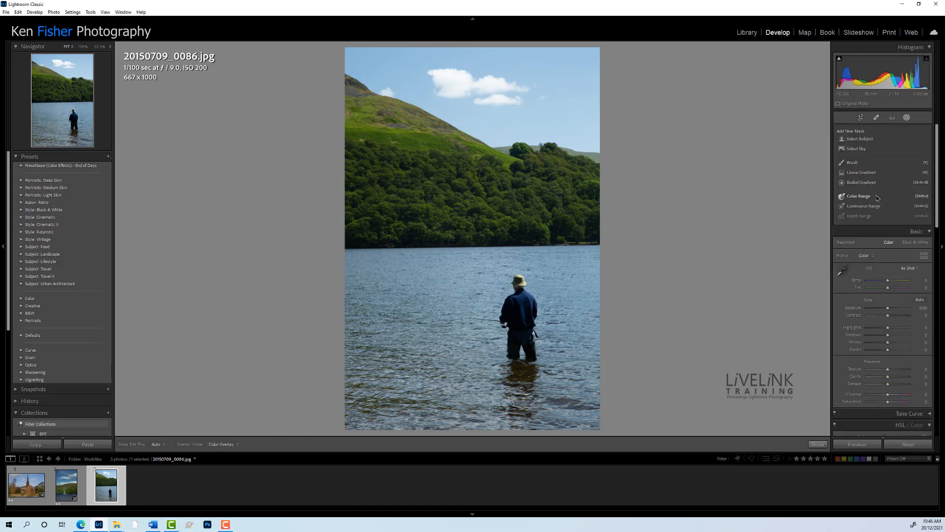
pyautogui.click(871, 141)
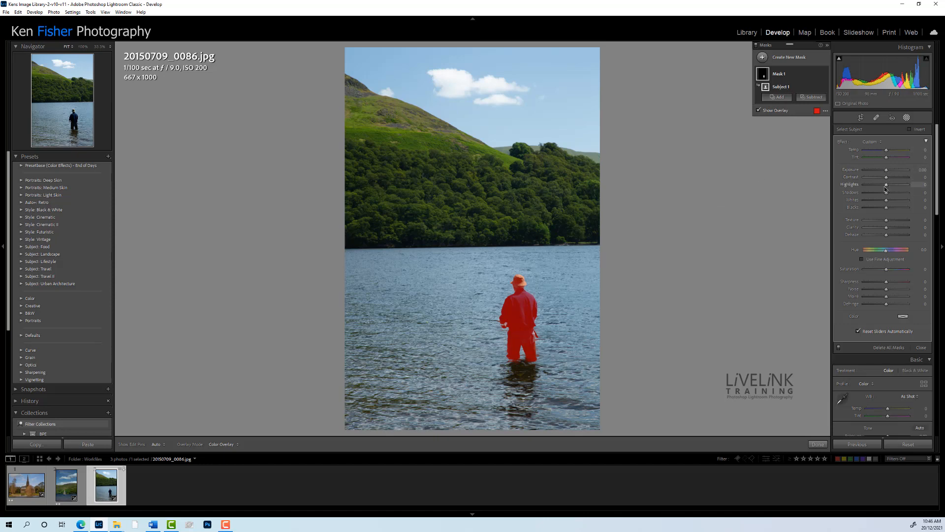
# - Hide the subject mask's overlay, set its Shadows to 63 and increase its Clarity
pyautogui.press('o')
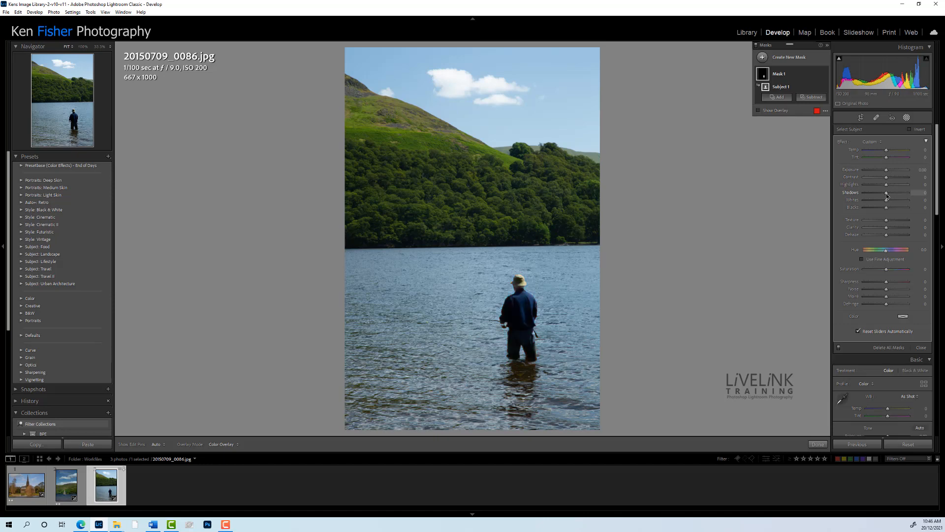
pyautogui.moveTo(886, 192); pyautogui.dragTo(901, 196)
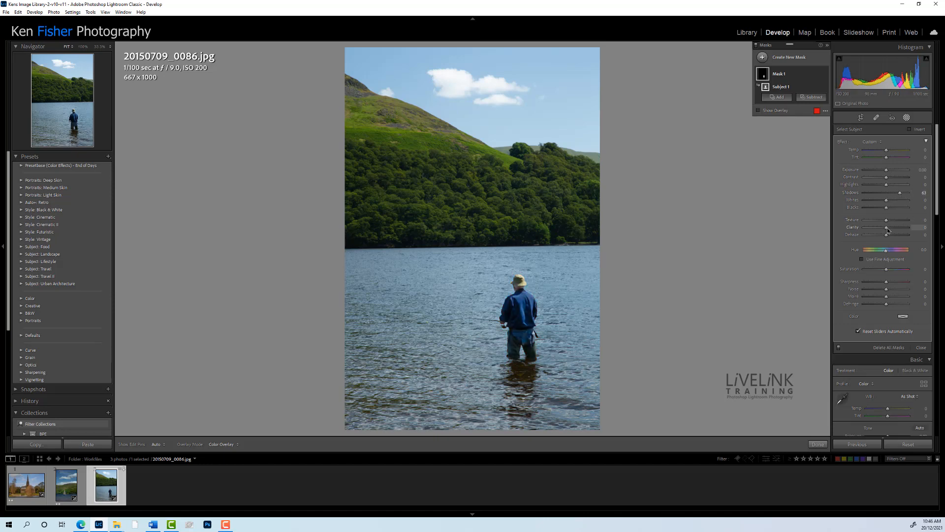
pyautogui.moveTo(886, 228); pyautogui.dragTo(895, 231)
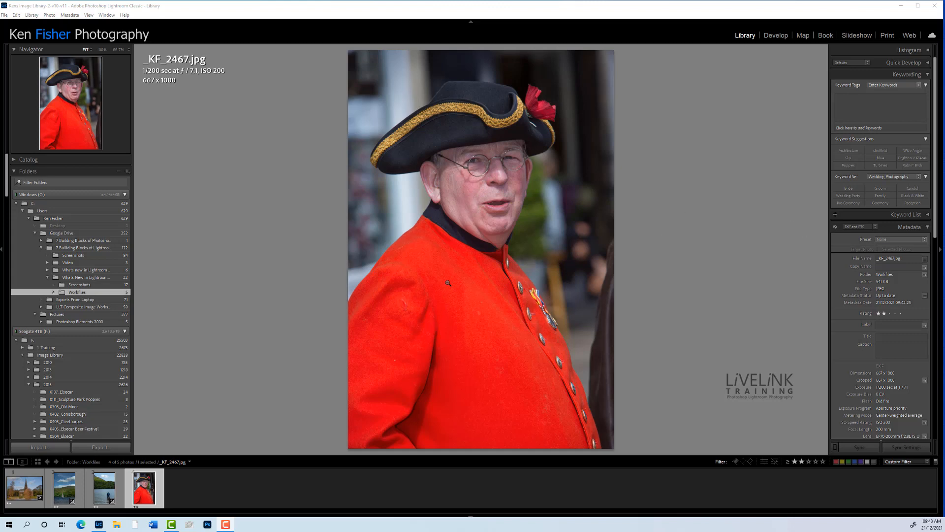
# - Create a Color Range mask on portrait _KF_2467.jpg by sampling the red coat, and set Refine to 58
pyautogui.click(776, 36)
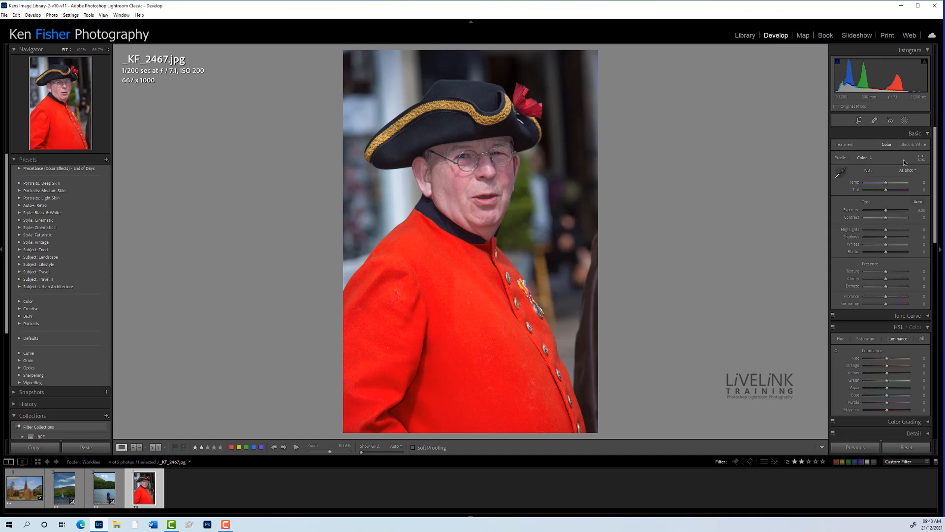
pyautogui.click(905, 120)
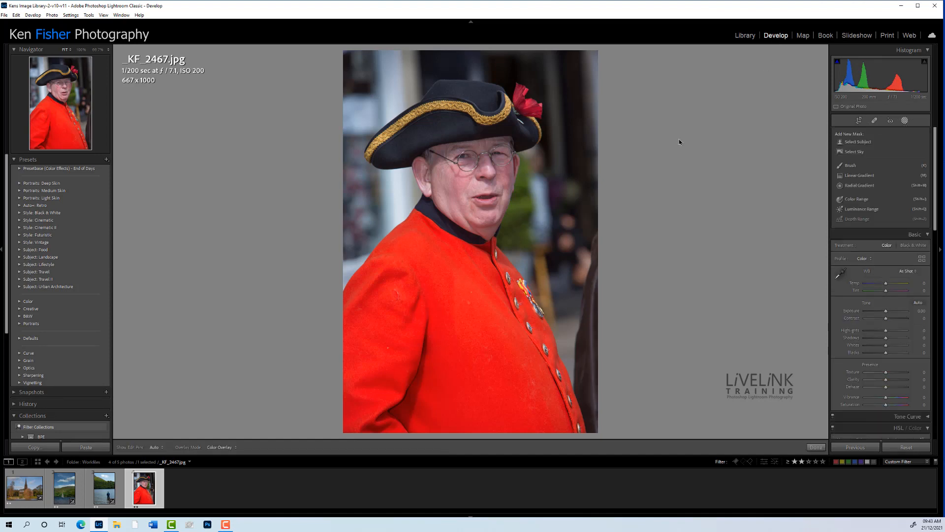
pyautogui.click(857, 199)
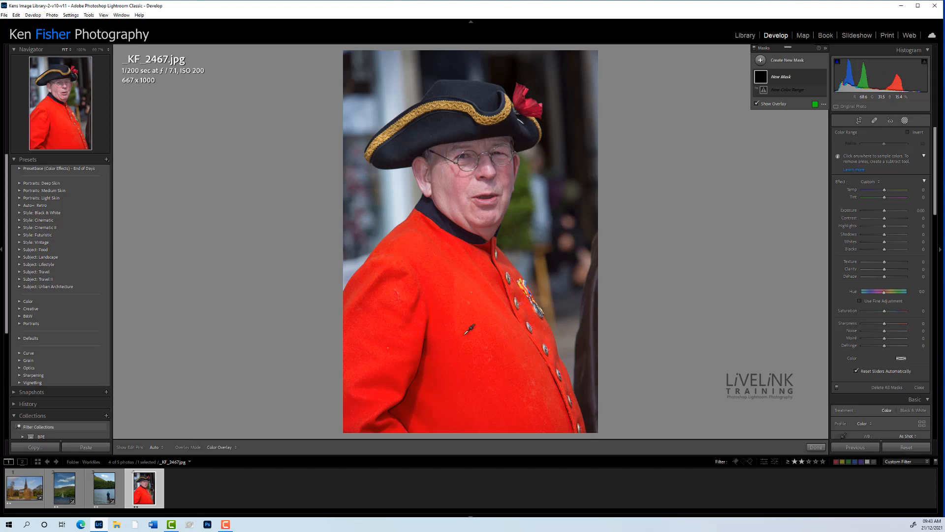
pyautogui.click(815, 105)
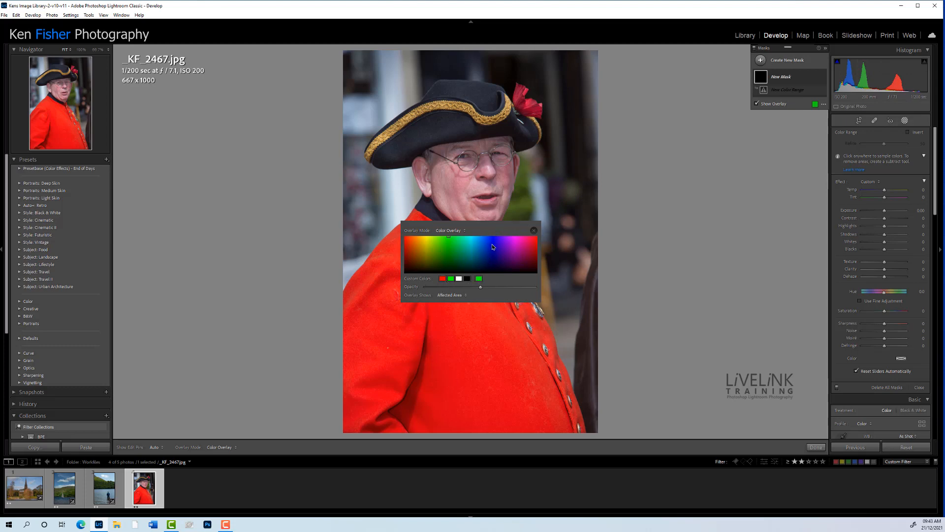
pyautogui.click(534, 231)
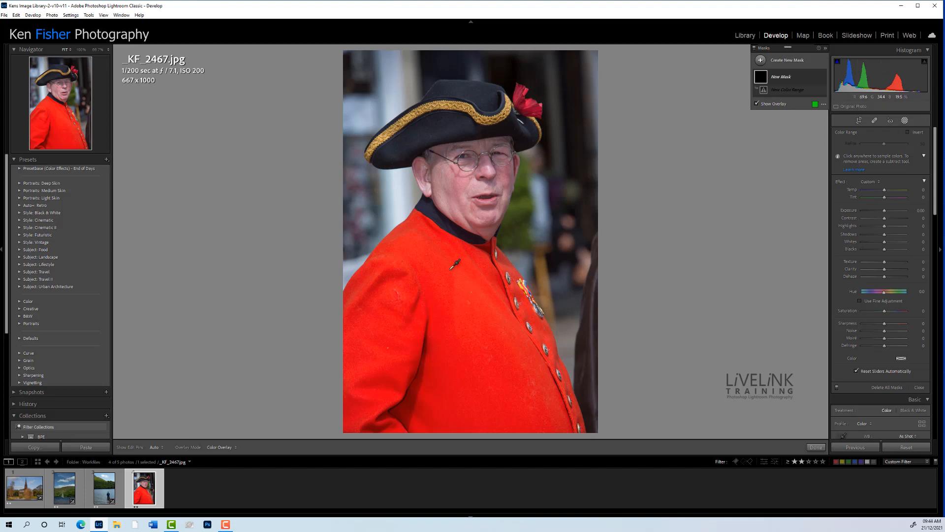
pyautogui.moveTo(449, 269); pyautogui.dragTo(459, 425)
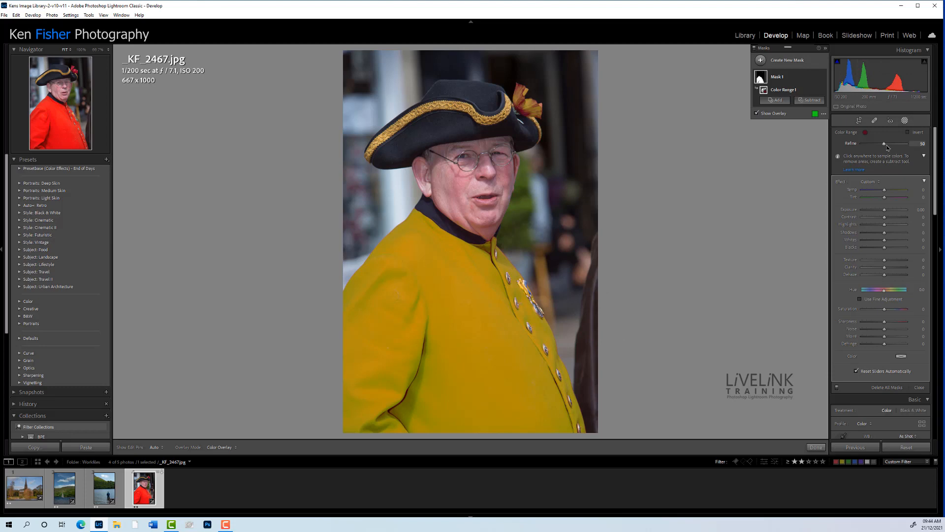
pyautogui.moveTo(885, 147)
pyautogui.mouseDown()
pyautogui.moveTo(900, 150)
pyautogui.moveTo(890, 151)
pyautogui.mouseUp()
# - Subtract the red plume on the hat from the colour range mask with a brush
pyautogui.click(810, 100)
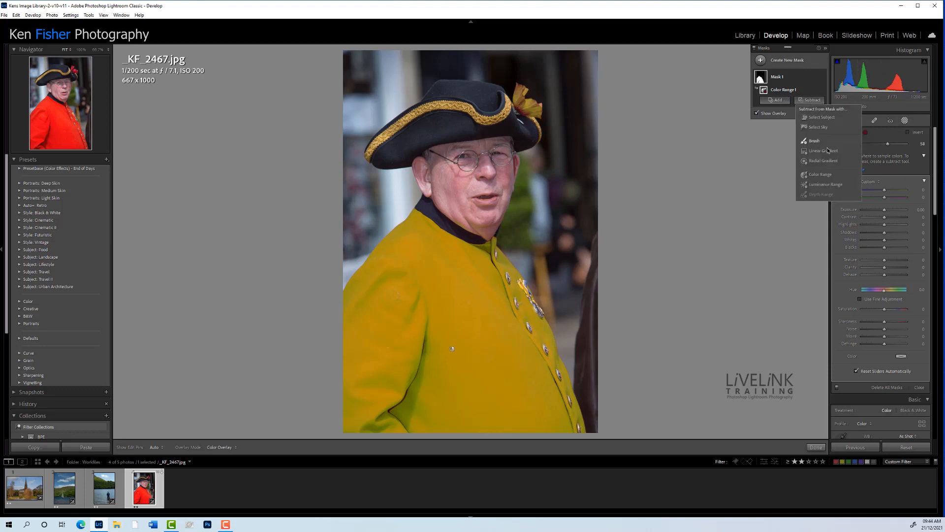
pyautogui.click(814, 142)
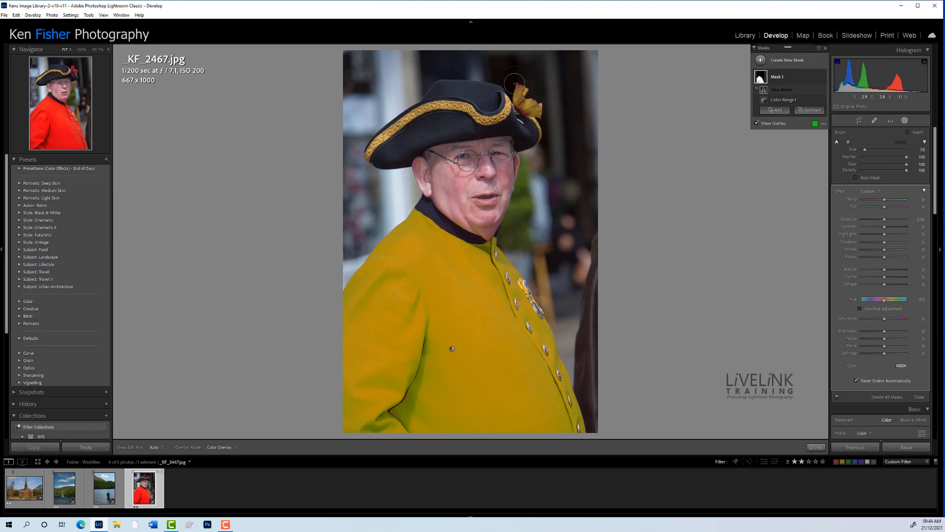
pyautogui.press('h')
pyautogui.moveTo(521, 84)
pyautogui.mouseDown()
pyautogui.moveTo(542, 109)
pyautogui.moveTo(526, 105)
pyautogui.moveTo(524, 92)
pyautogui.mouseUp()
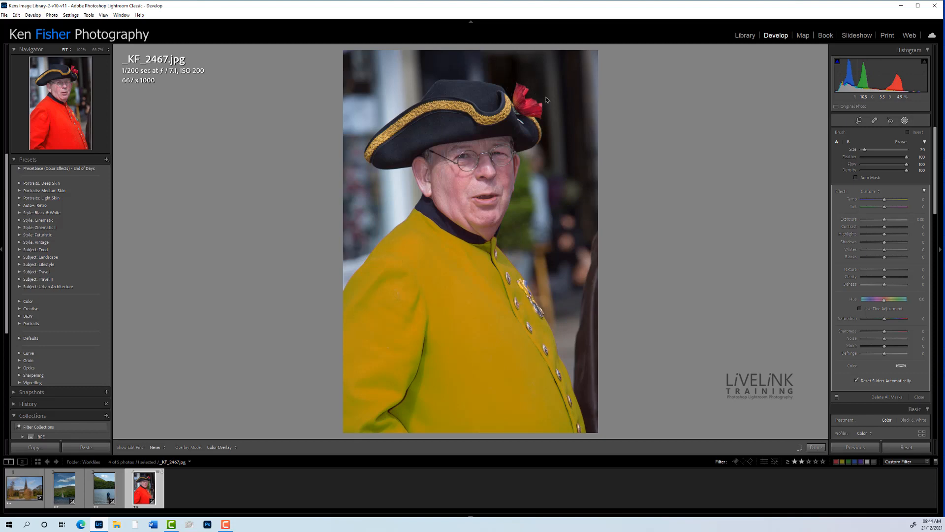
pyautogui.press('h')
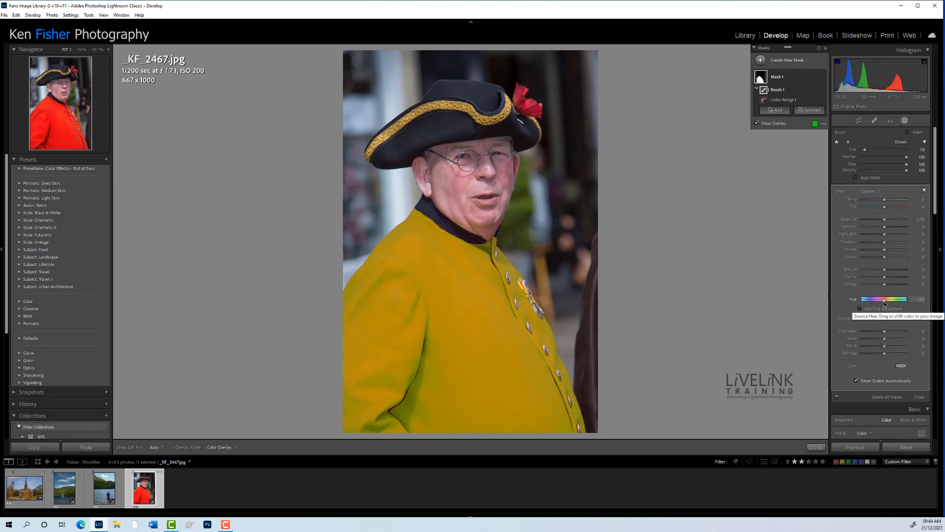
# - Shift the mask's Hue to turn the coat magenta pink and set the Color Range Refine to 71
pyautogui.moveTo(885, 302); pyautogui.dragTo(879, 305)
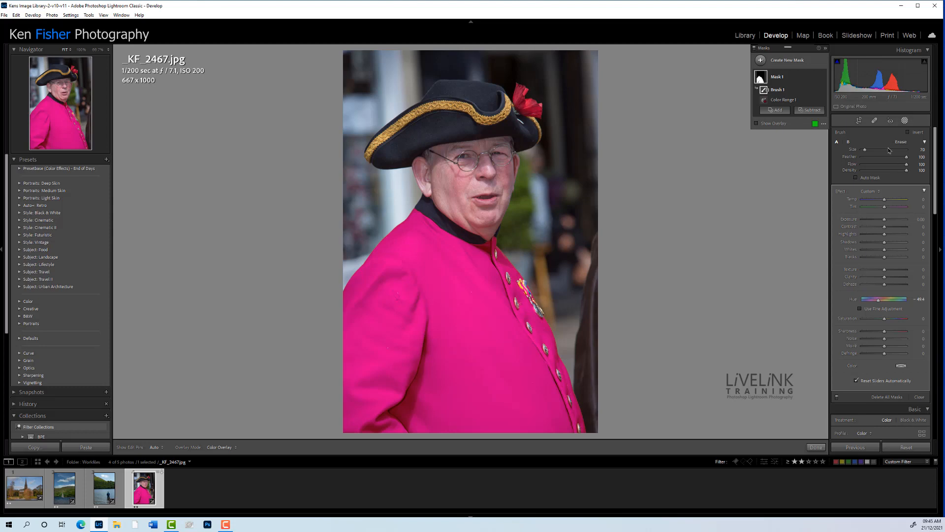
pyautogui.click(783, 99)
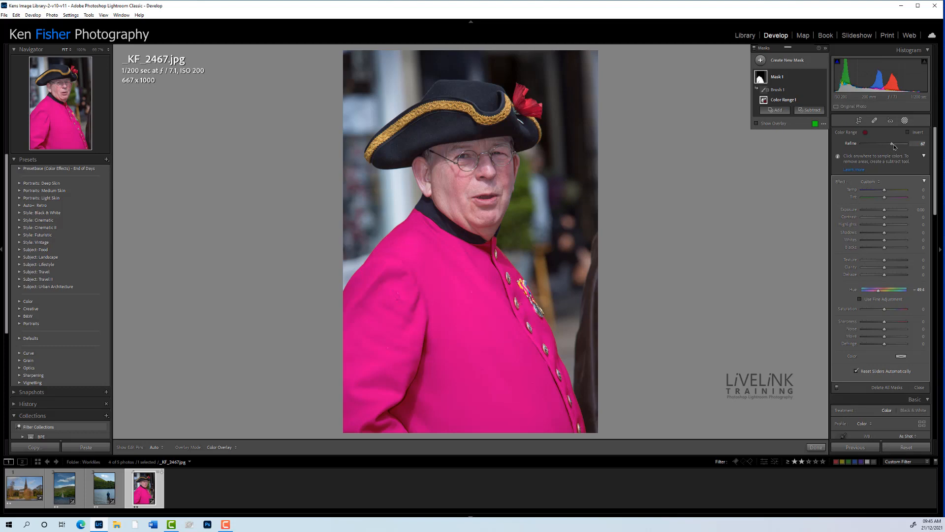
pyautogui.moveTo(894, 147); pyautogui.dragTo(896, 147)
# - Subtract the areas around the hat and the background beside the man from the coat mask with a second brush
pyautogui.click(810, 110)
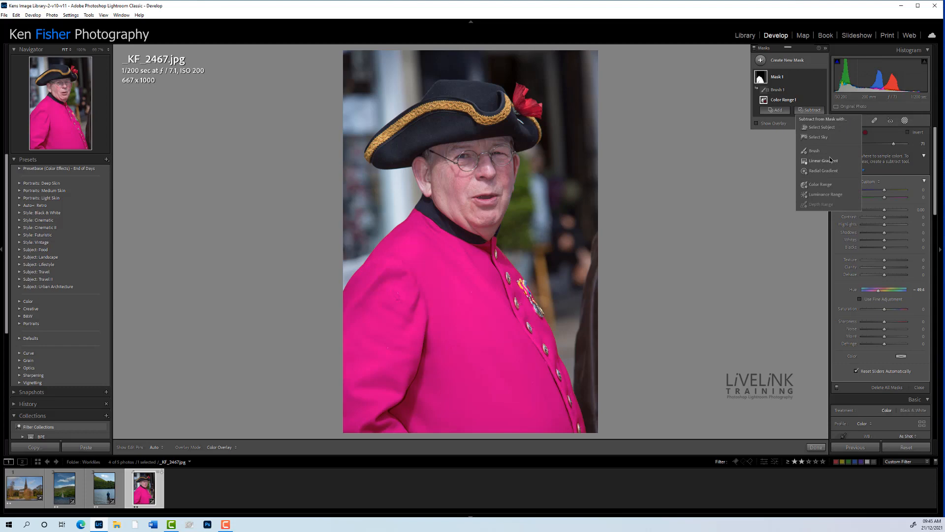
pyautogui.click(814, 150)
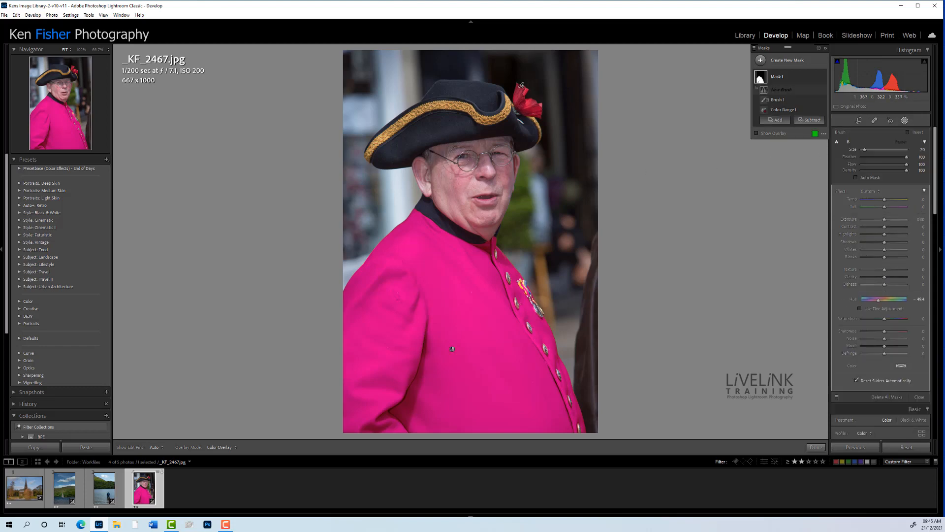
pyautogui.press('h')
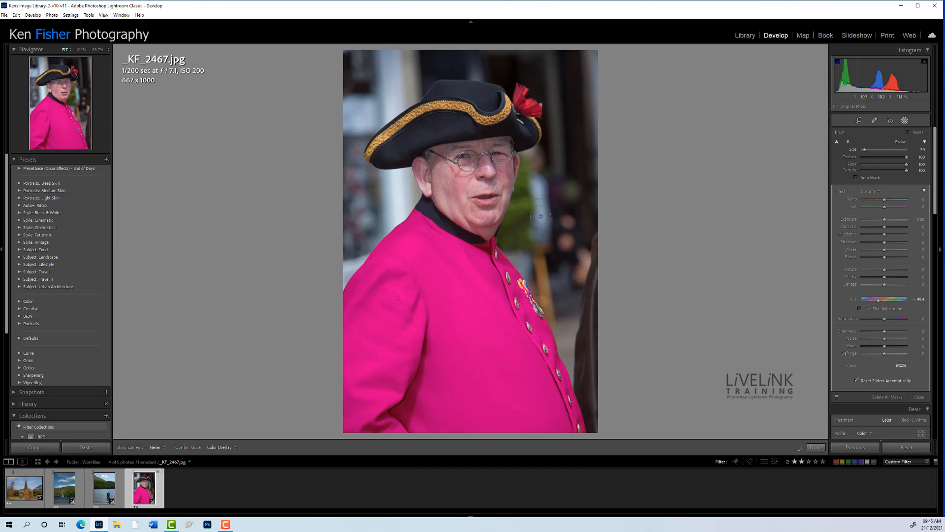
pyautogui.press('h')
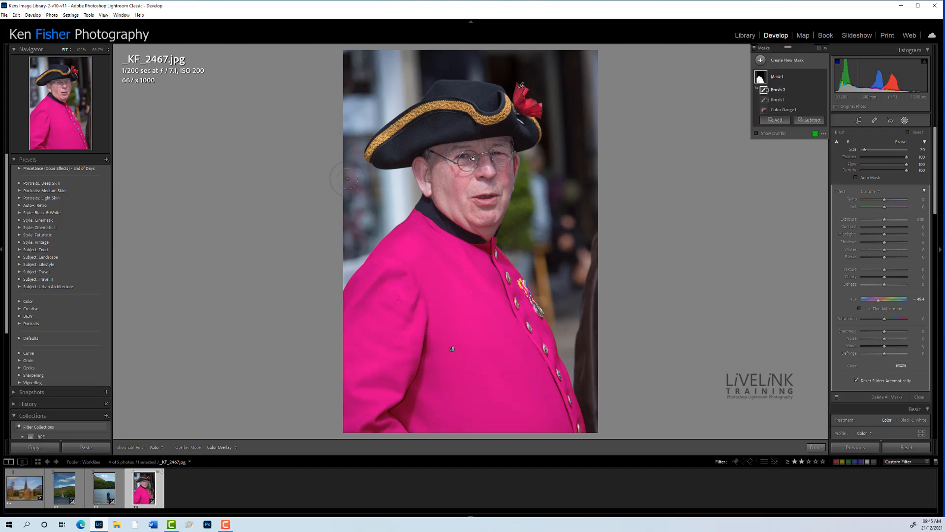
pyautogui.press('h')
pyautogui.moveTo(356, 199)
pyautogui.mouseDown()
pyautogui.moveTo(358, 152)
pyautogui.moveTo(425, 52)
pyautogui.moveTo(399, 90)
pyautogui.moveTo(394, 83)
pyautogui.mouseUp()
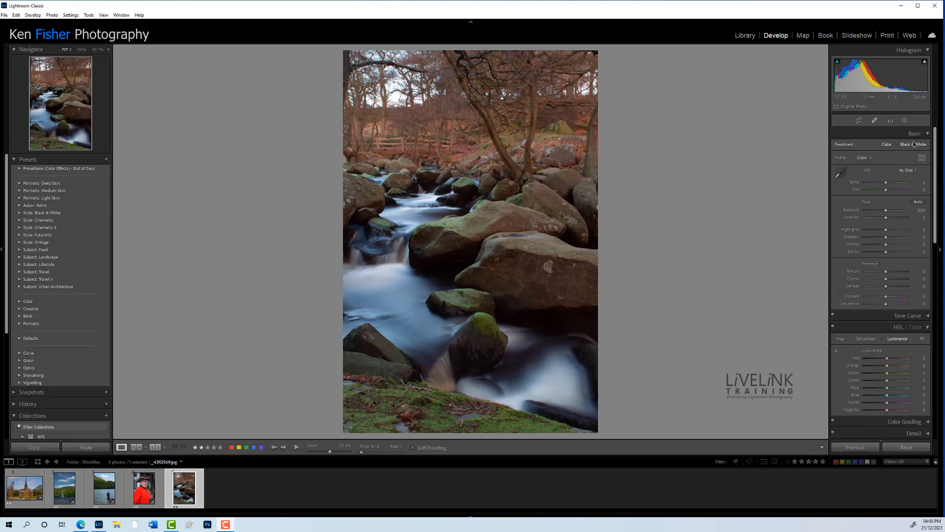
# - Create a Luminance Range mask on stream photo _43R2569.jpg by sampling the bright water, and show the mask overlay
pyautogui.click(905, 120)
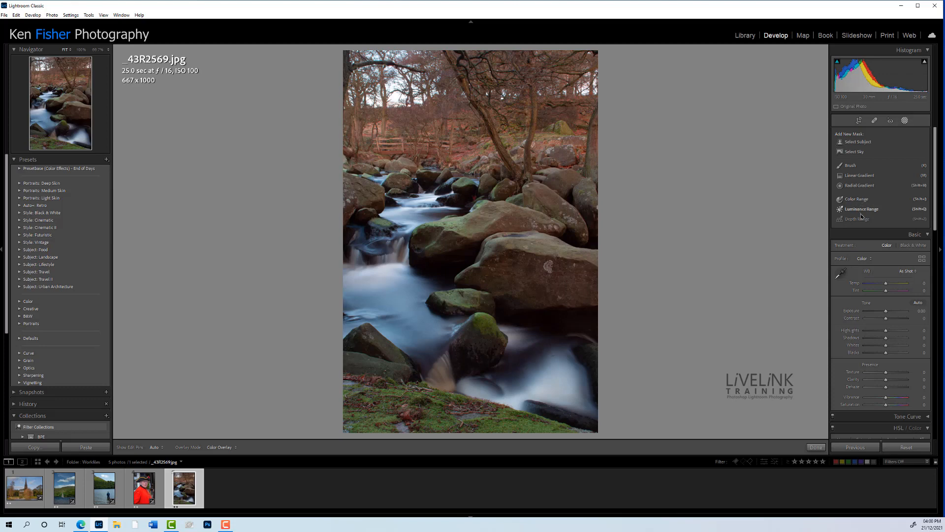
pyautogui.click(862, 212)
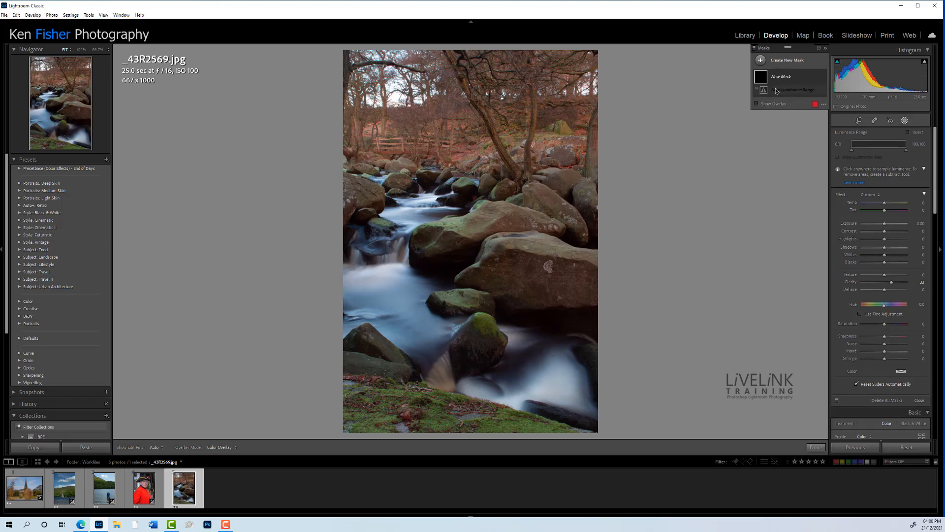
pyautogui.click(385, 287)
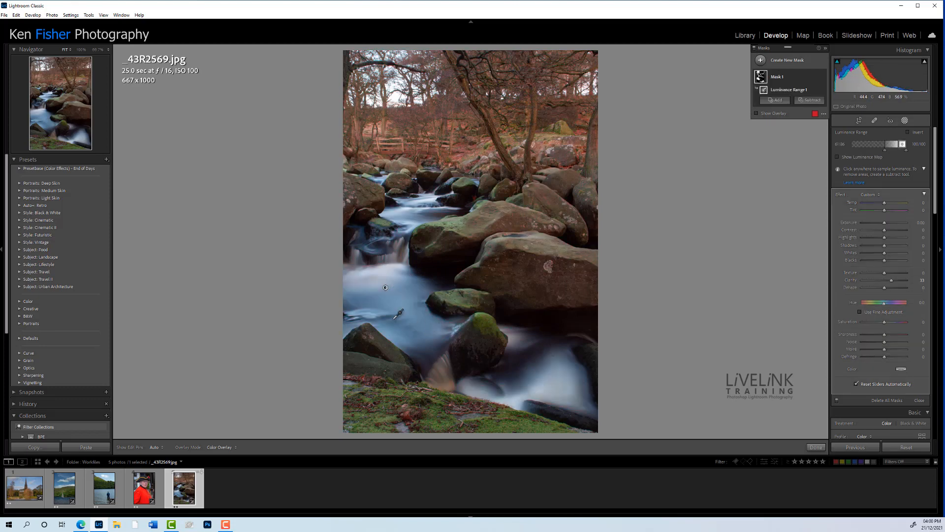
pyautogui.moveTo(387, 286)
pyautogui.click(386, 287)
pyautogui.click(757, 113)
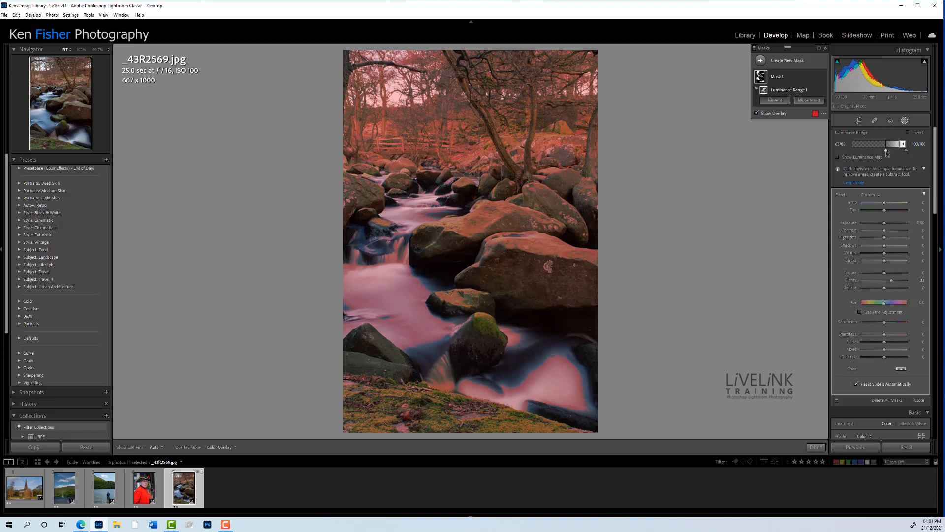
# - Adjust the range and falloff of the stream's luminance mask, ending with the upper values at 87/100
pyautogui.moveTo(886, 154); pyautogui.dragTo(854, 158)
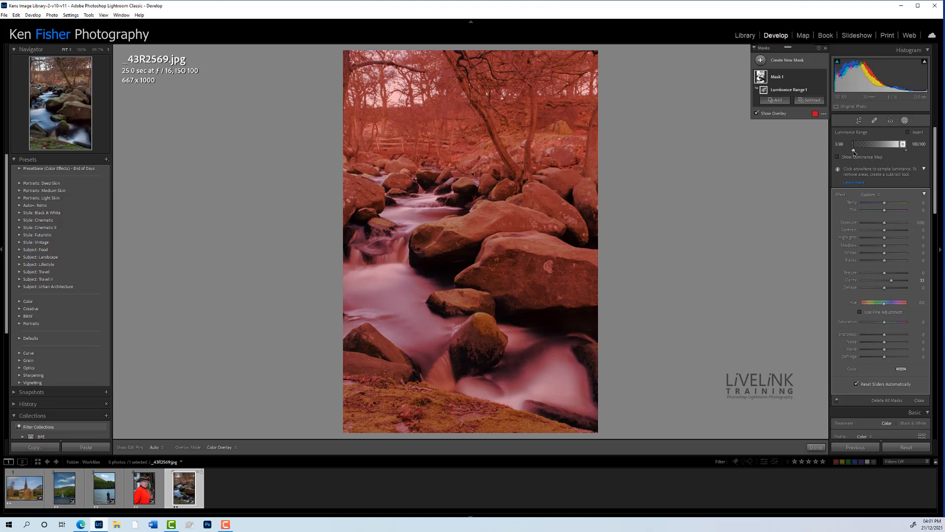
pyautogui.moveTo(855, 153); pyautogui.dragTo(863, 153)
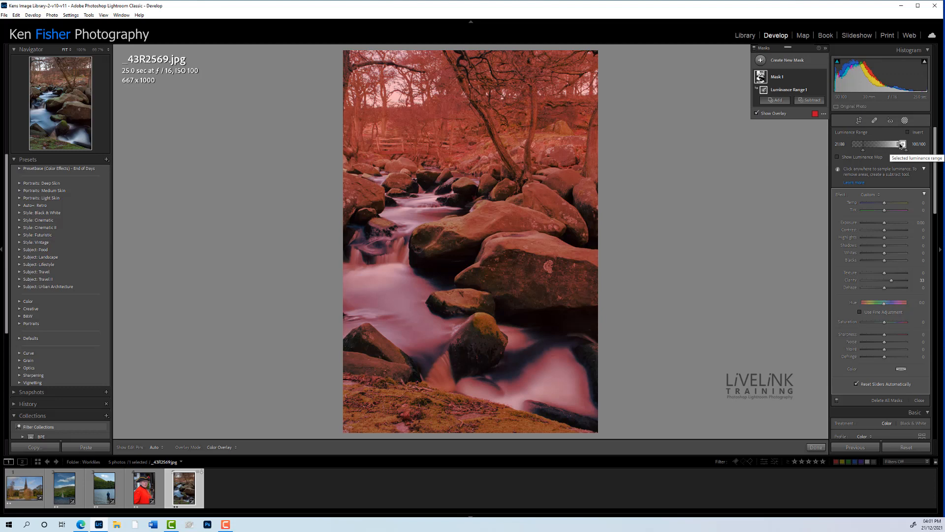
pyautogui.moveTo(901, 146)
pyautogui.mouseDown()
pyautogui.moveTo(854, 160)
pyautogui.moveTo(894, 160)
pyautogui.mouseUp()
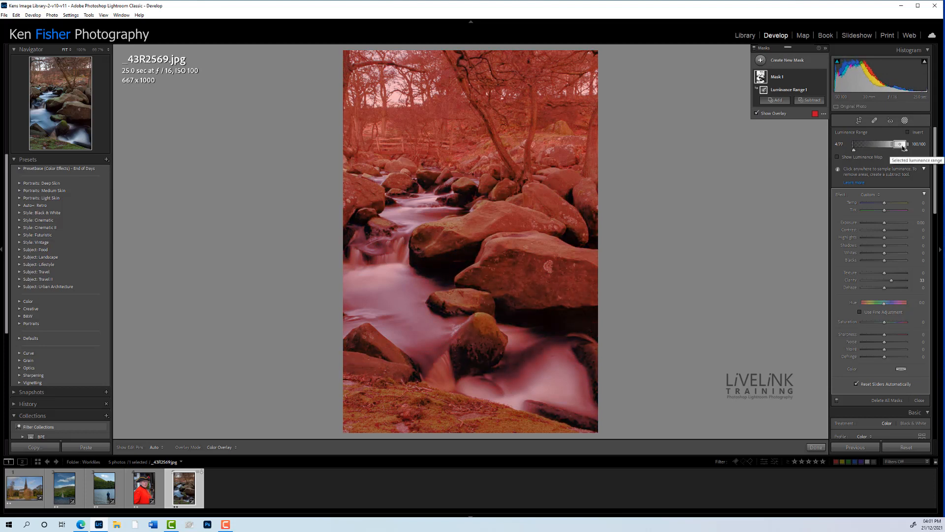
pyautogui.moveTo(902, 147)
pyautogui.mouseDown()
pyautogui.moveTo(882, 150)
pyautogui.moveTo(902, 149)
pyautogui.mouseUp()
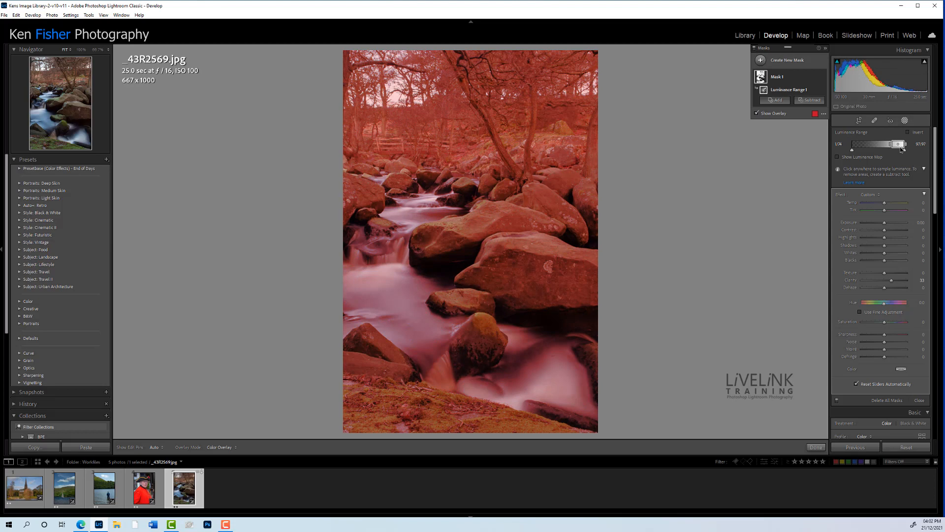
pyautogui.moveTo(901, 150); pyautogui.dragTo(903, 149)
pyautogui.moveTo(907, 153); pyautogui.dragTo(901, 153)
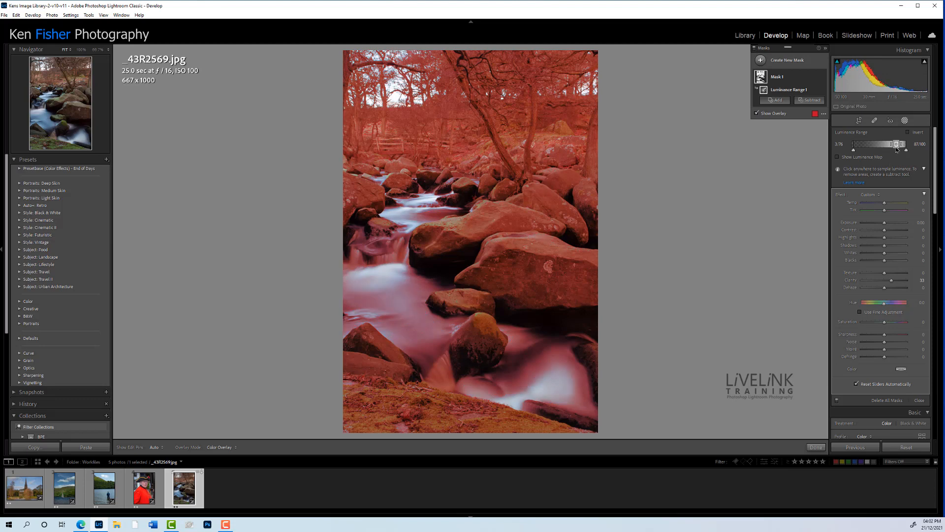
pyautogui.moveTo(895, 146); pyautogui.dragTo(887, 148)
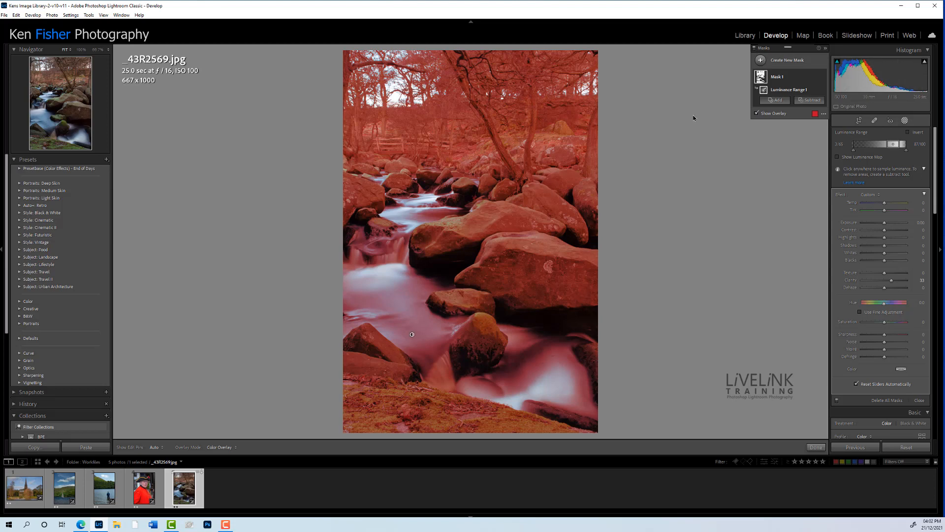
# - Subtract the trees, the far bank and the large rocks beside the stream from the luminance mask with a brush
pyautogui.click(813, 100)
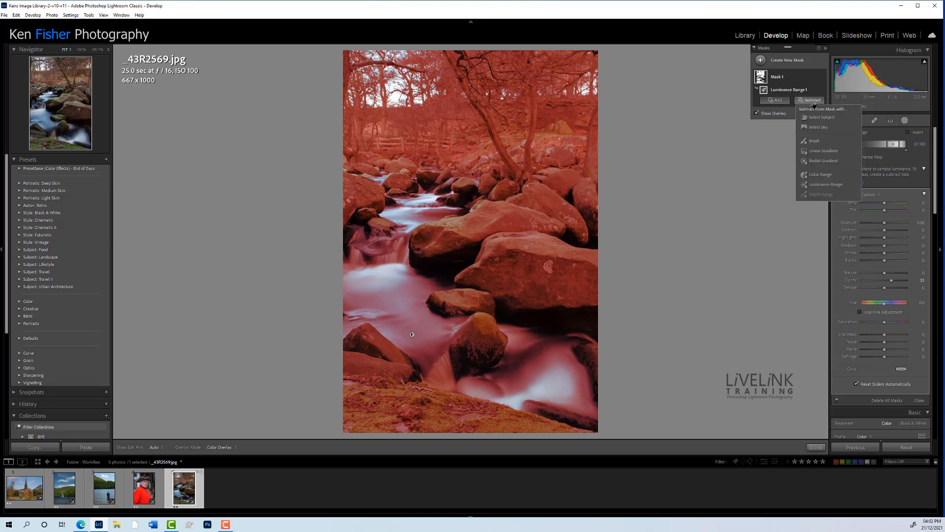
pyautogui.click(815, 141)
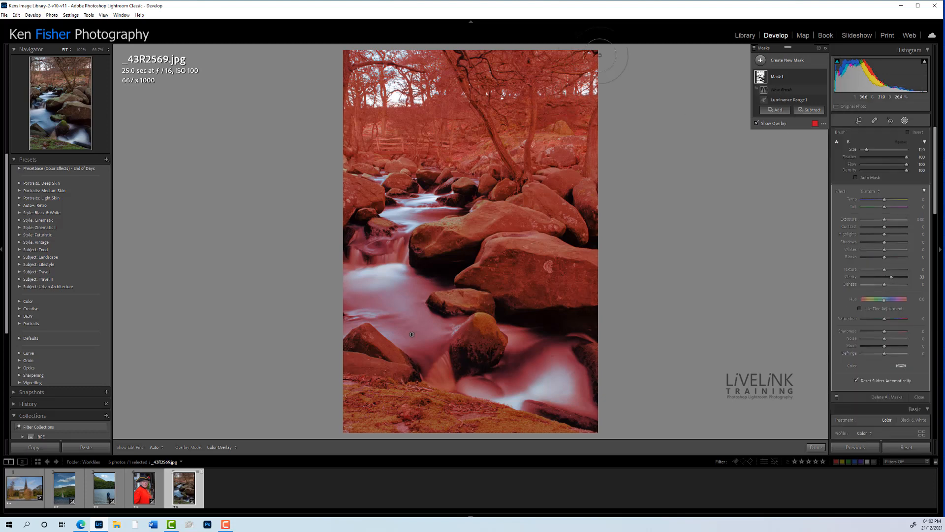
pyautogui.press('h')
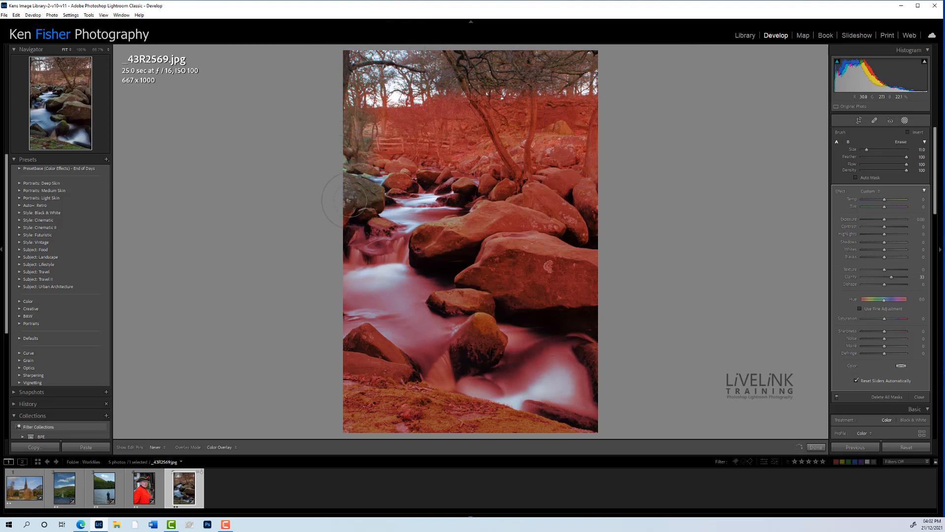
pyautogui.click(462, 183)
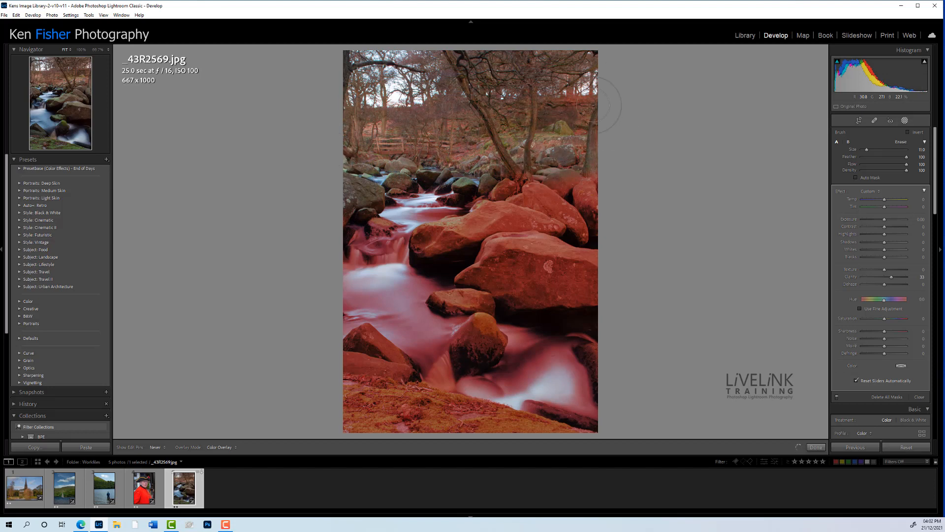
pyautogui.moveTo(591, 183)
pyautogui.mouseDown()
pyautogui.moveTo(581, 239)
pyautogui.moveTo(551, 199)
pyautogui.mouseUp()
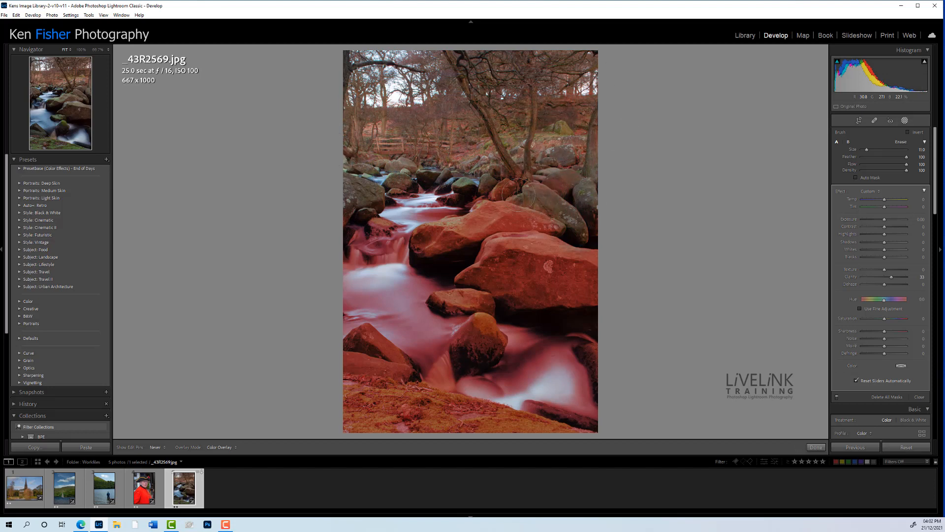
pyautogui.moveTo(467, 223)
pyautogui.mouseDown()
pyautogui.moveTo(421, 242)
pyautogui.moveTo(532, 238)
pyautogui.moveTo(595, 260)
pyautogui.moveTo(643, 302)
pyautogui.moveTo(556, 293)
pyautogui.moveTo(503, 271)
pyautogui.moveTo(500, 260)
pyautogui.moveTo(487, 264)
pyautogui.moveTo(475, 274)
pyautogui.moveTo(504, 290)
pyautogui.moveTo(441, 298)
pyautogui.moveTo(483, 331)
pyautogui.moveTo(488, 322)
pyautogui.moveTo(468, 350)
pyautogui.moveTo(468, 332)
pyautogui.moveTo(506, 350)
pyautogui.moveTo(483, 361)
pyautogui.mouseUp()
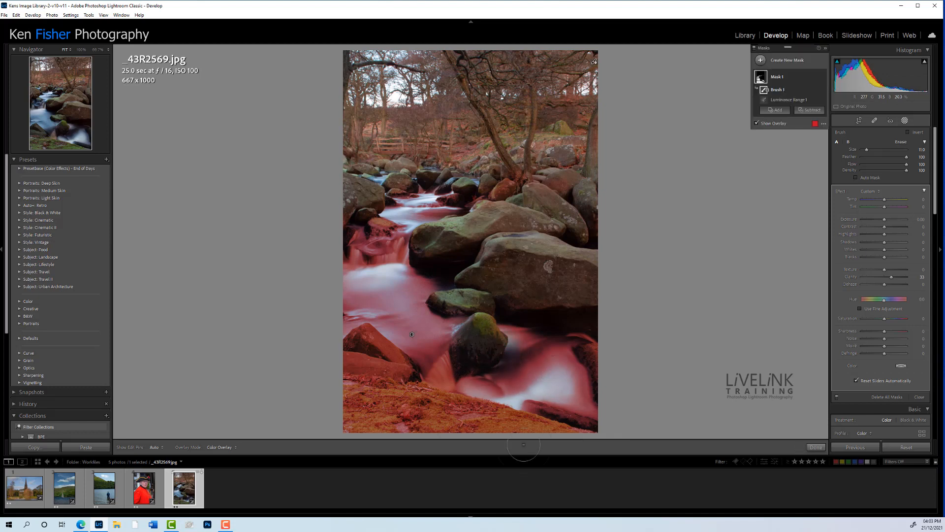
# - Subtract the rocks beside the lower stream and the mossy foreground bank from the luminance mask with the brush
pyautogui.press('h')
pyautogui.moveTo(356, 362)
pyautogui.mouseDown()
pyautogui.moveTo(403, 370)
pyautogui.moveTo(384, 379)
pyautogui.mouseUp()
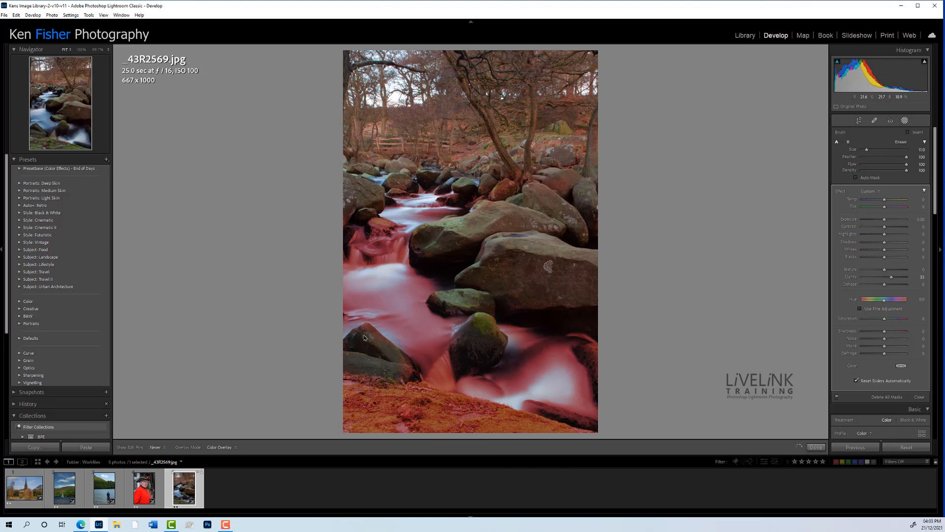
pyautogui.press('h')
pyautogui.press('h')
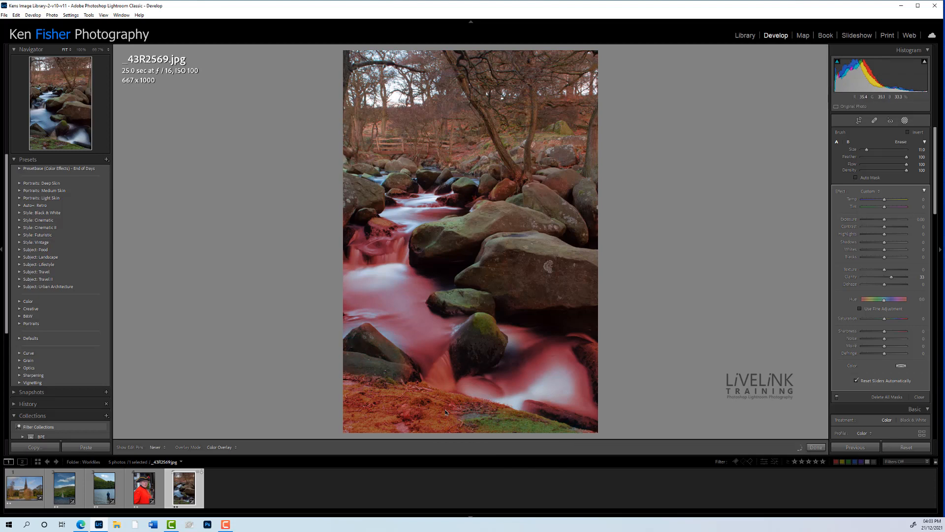
pyautogui.moveTo(448, 413); pyautogui.dragTo(348, 396)
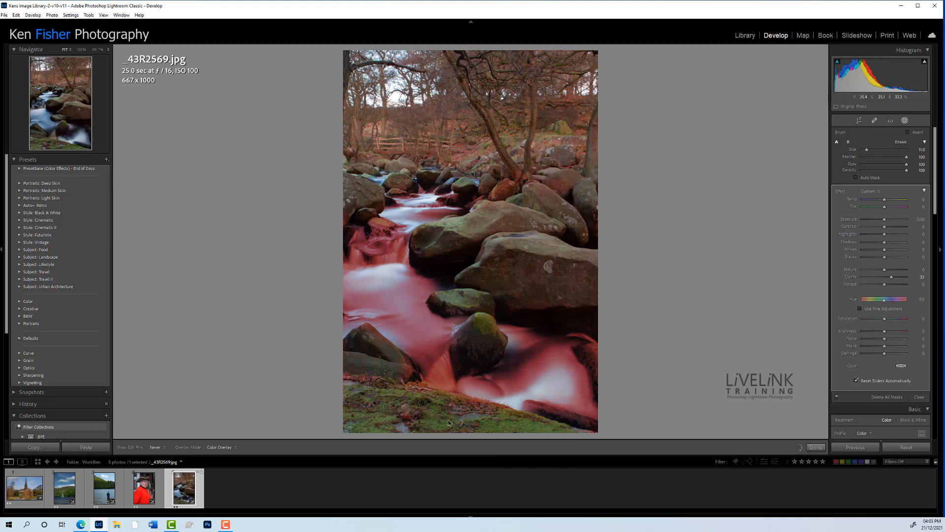
pyautogui.press('h')
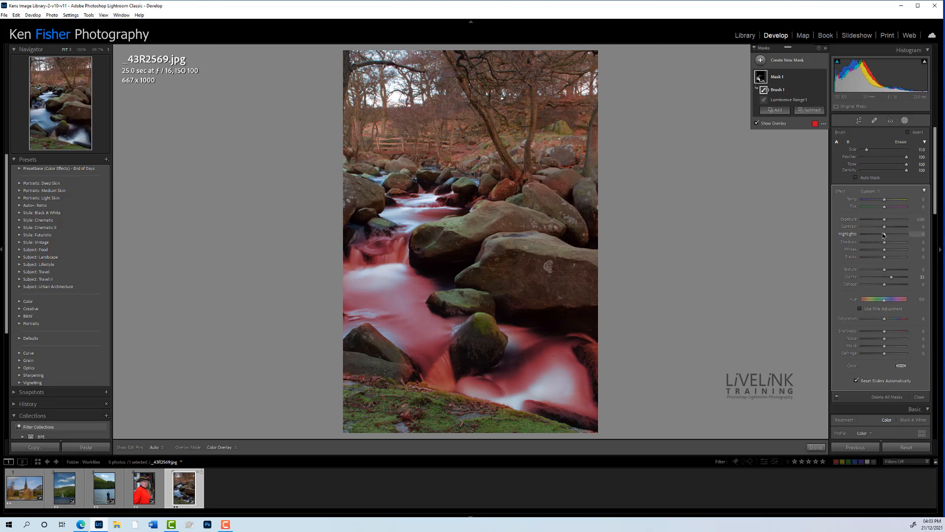
# - Raise the stream mask's Highlights to about 58 and warm its Temp to about 40, with the mask overlay hidden
pyautogui.press('o')
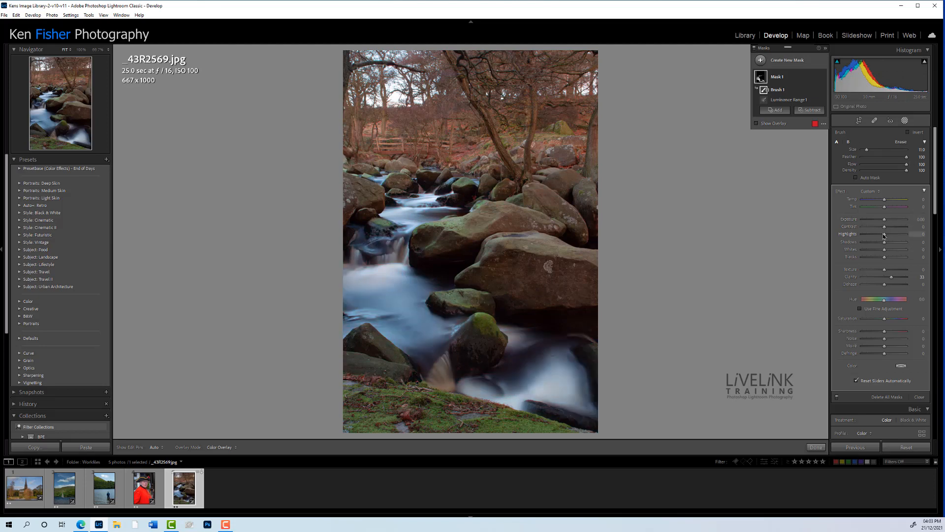
pyautogui.moveTo(884, 236)
pyautogui.mouseDown()
pyautogui.moveTo(841, 236)
pyautogui.moveTo(918, 230)
pyautogui.moveTo(853, 224)
pyautogui.moveTo(906, 223)
pyautogui.moveTo(897, 224)
pyautogui.mouseUp()
pyautogui.press('o')
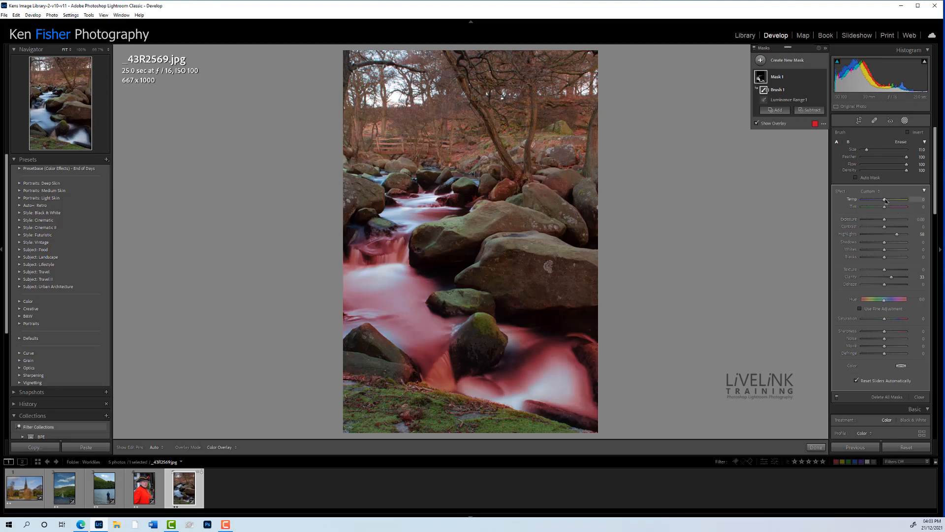
pyautogui.press('o')
pyautogui.moveTo(886, 201); pyautogui.dragTo(894, 200)
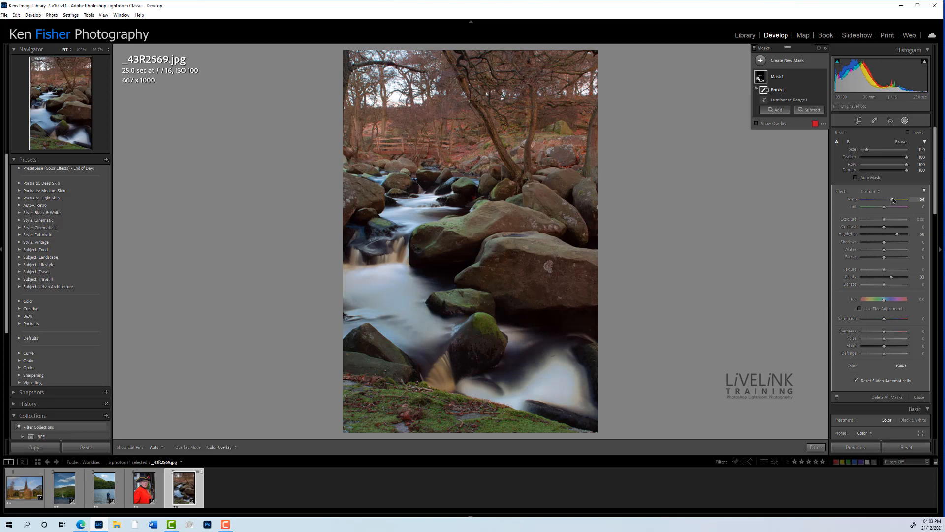
pyautogui.press('o')
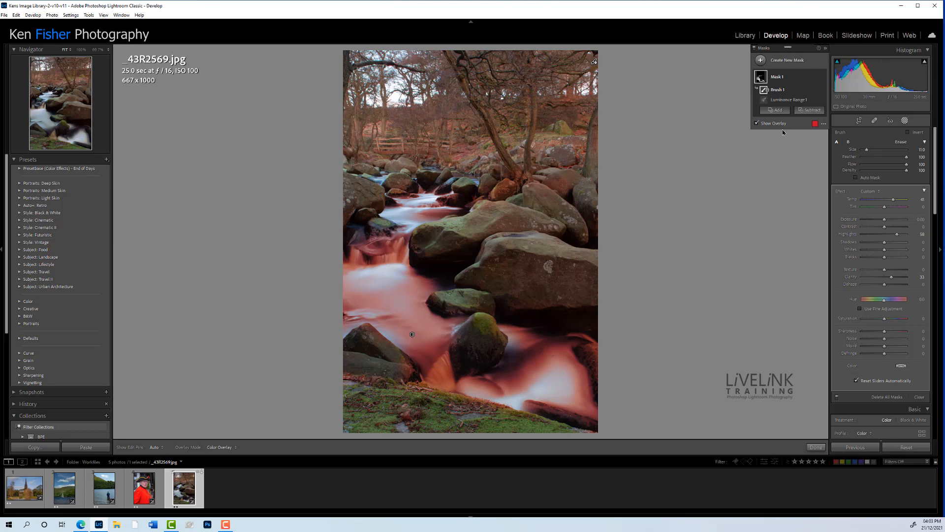
pyautogui.click(758, 124)
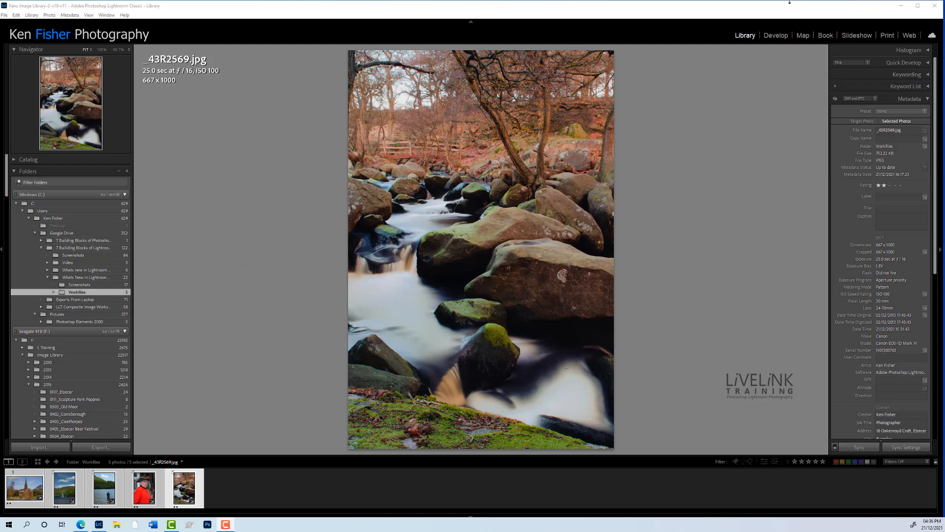
# - Browse the Develop presets in the Style: Cinematic, Style: Cinematic II and Subject: Travel II groups, previewing their effect on the stream photo
pyautogui.click(776, 35)
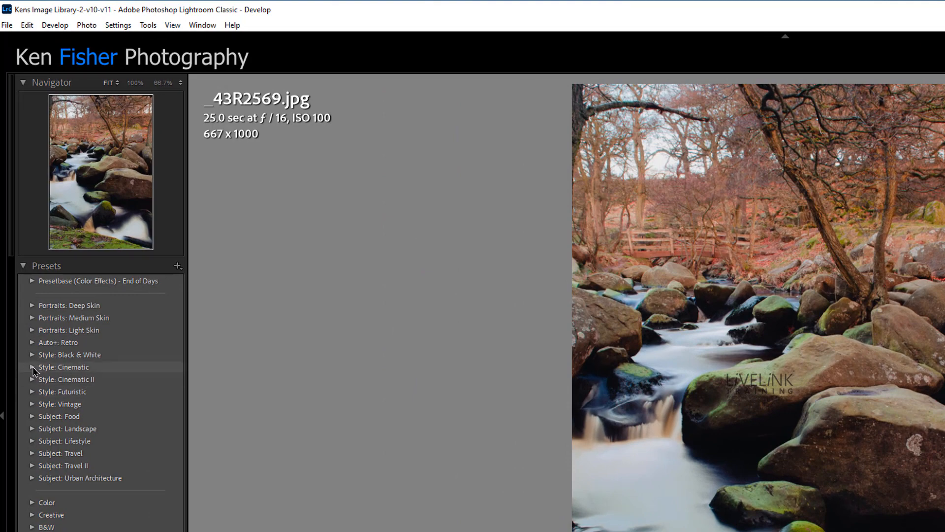
pyautogui.click(33, 368)
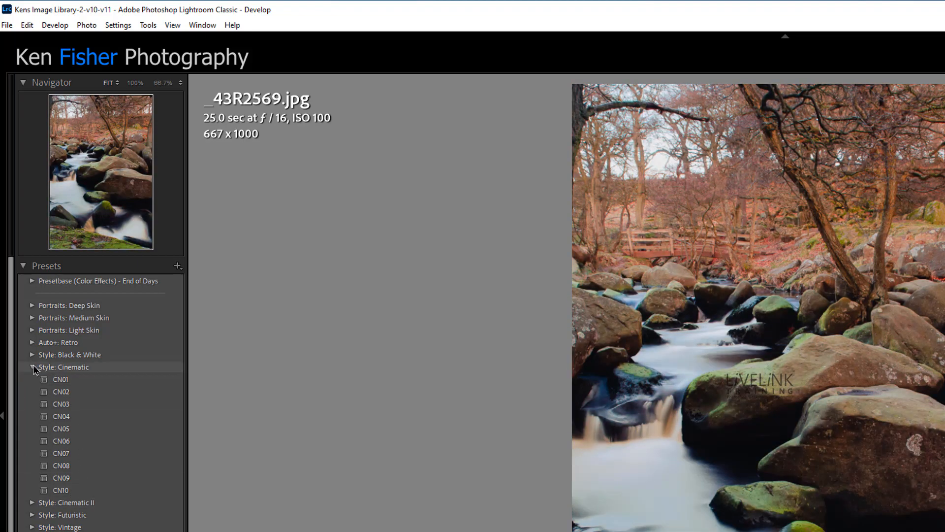
pyautogui.click(34, 367)
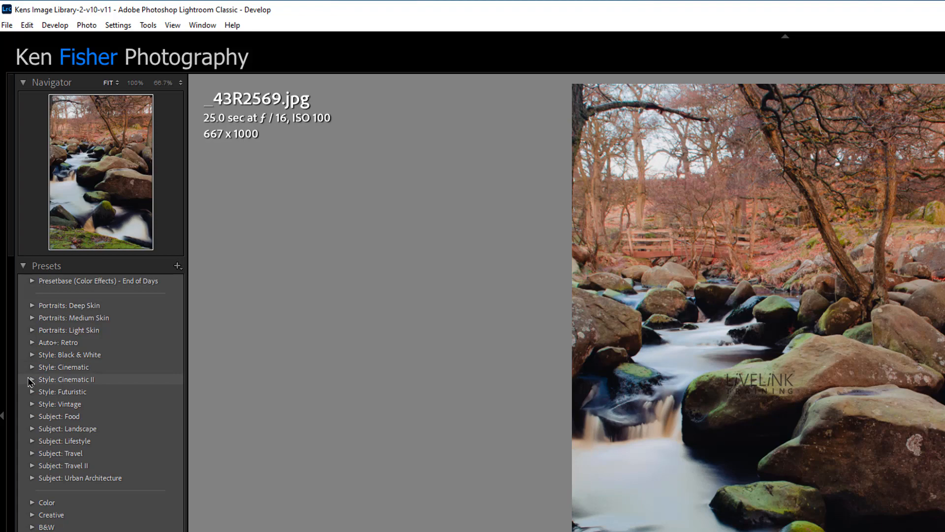
pyautogui.click(31, 380)
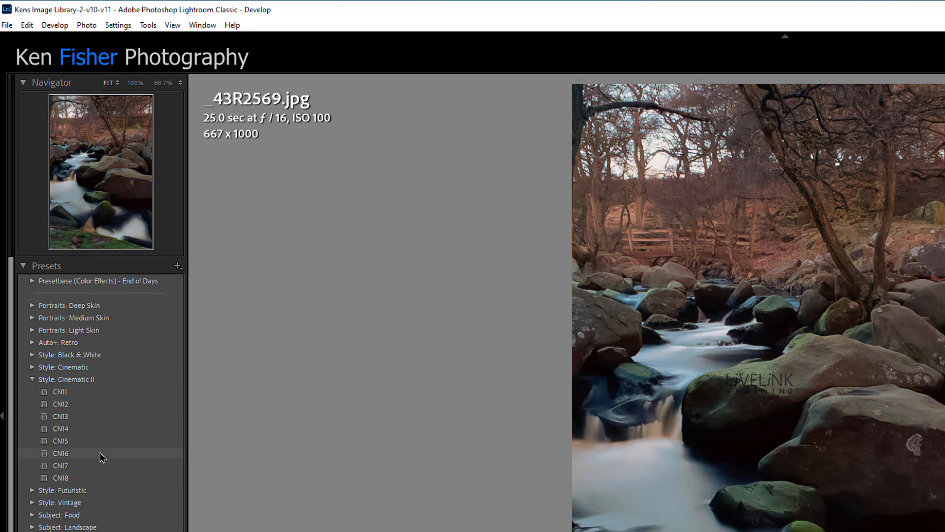
pyautogui.click(31, 380)
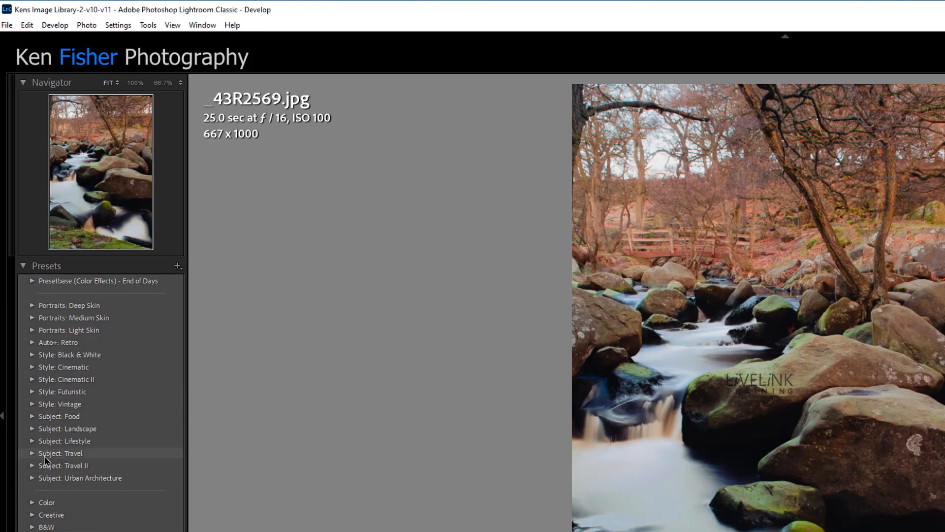
pyautogui.click(44, 470)
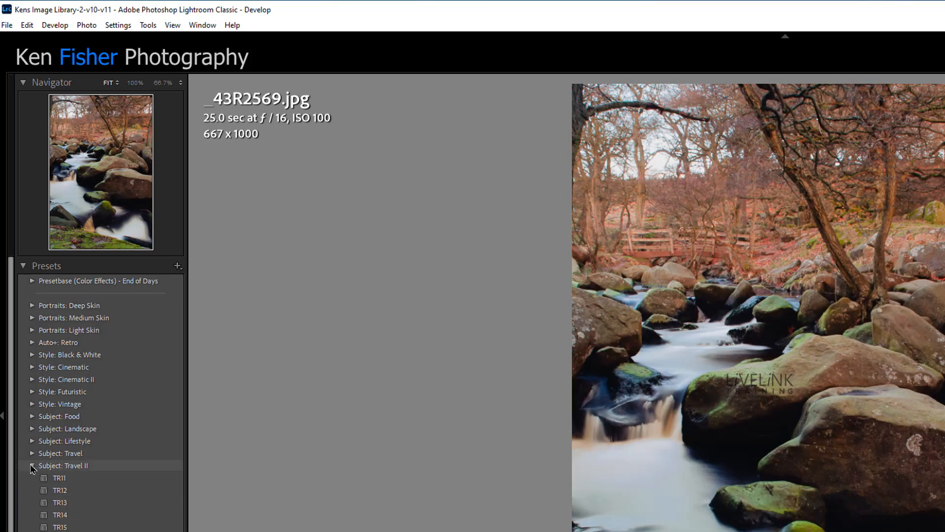
pyautogui.click(62, 466)
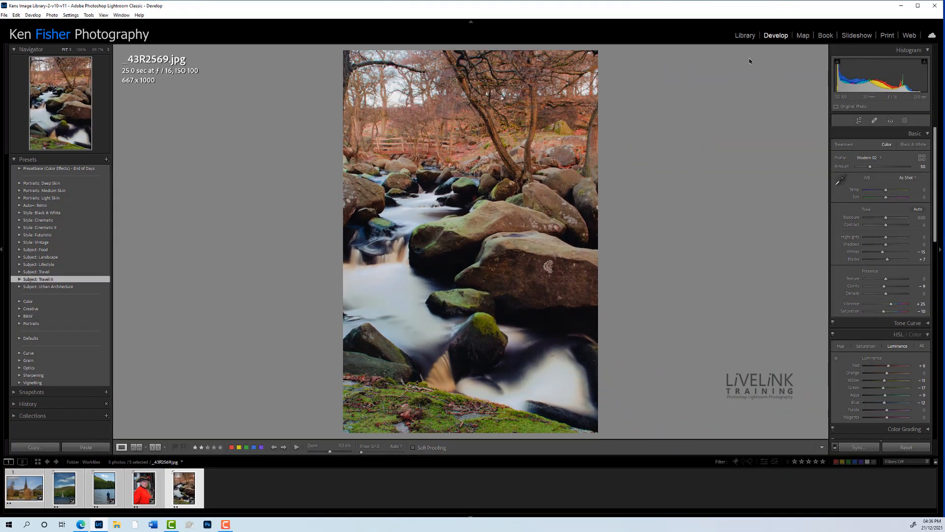
# - Switch the stream photo's metadata view in the Library module from EXIF and IPTC to Default
pyautogui.click(745, 35)
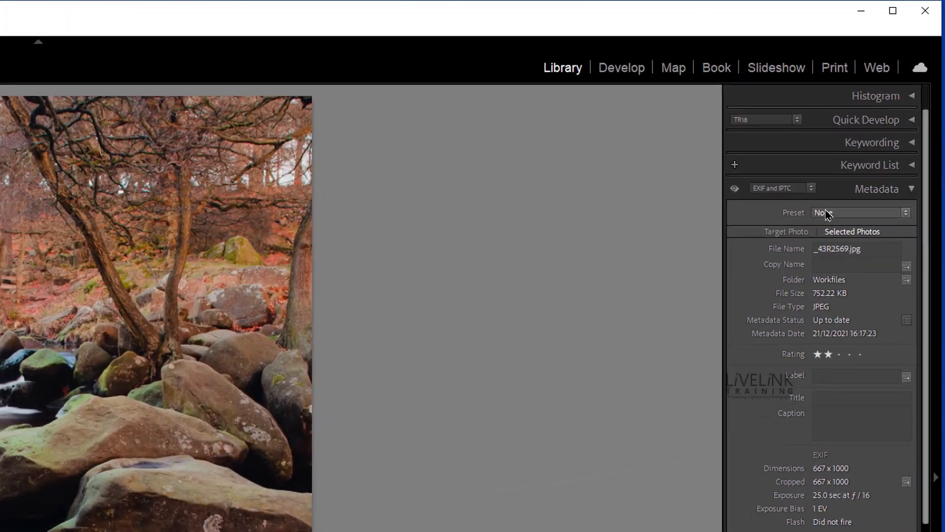
pyautogui.click(810, 189)
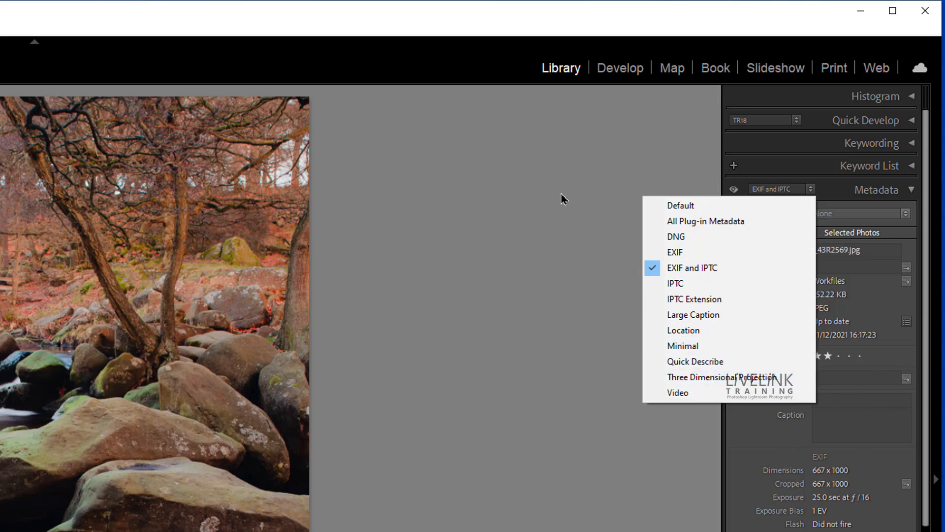
pyautogui.click(686, 208)
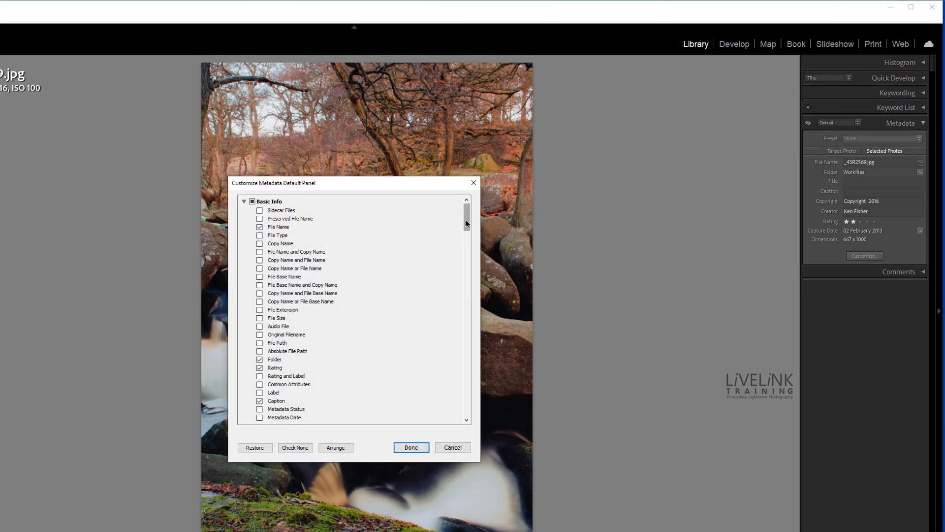
# - Customize the Default metadata view to include the Megapixels field from Camera Info
pyautogui.moveTo(467, 225); pyautogui.dragTo(468, 236)
pyautogui.scroll(-3, 361, 283)
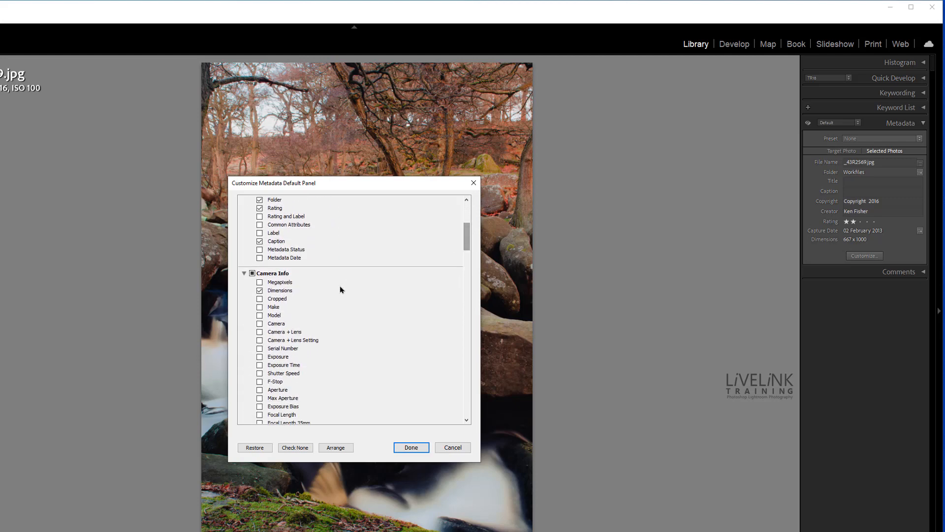
pyautogui.click(260, 282)
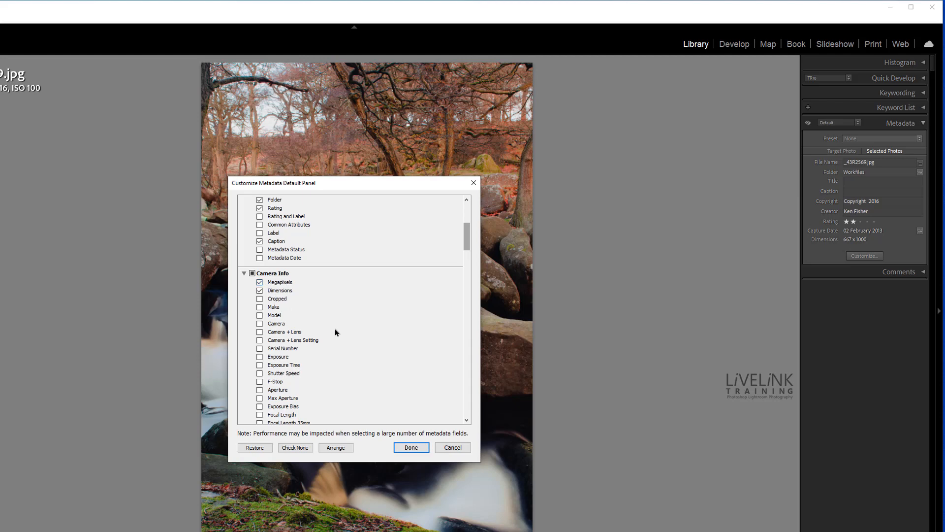
pyautogui.click(411, 447)
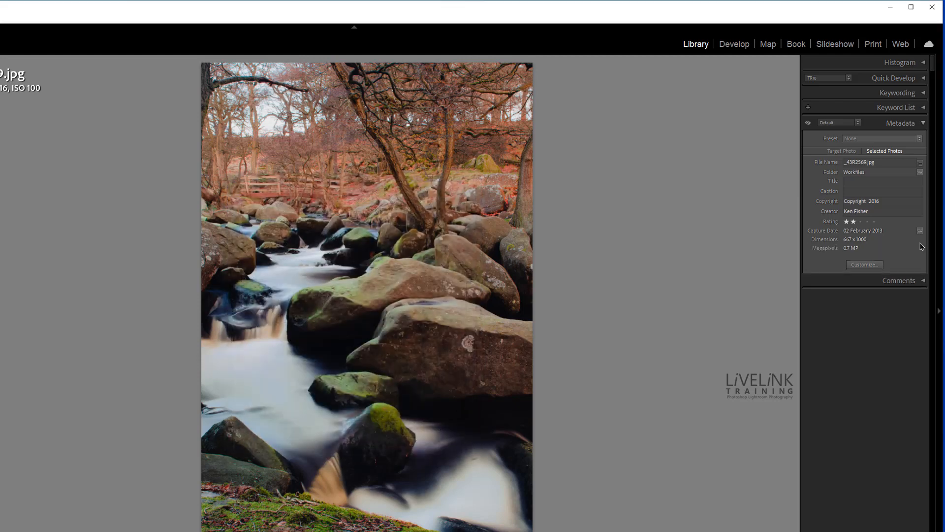